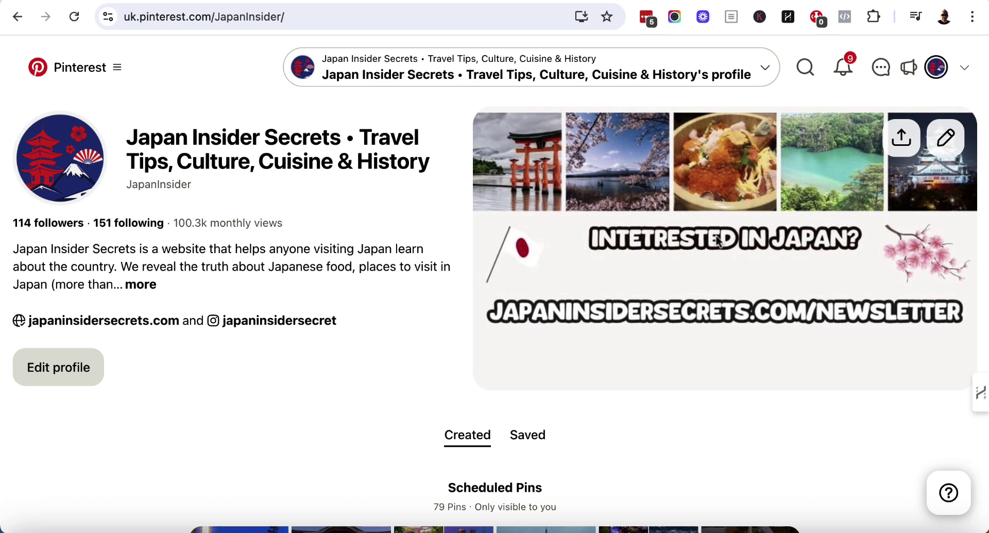
# - Scroll through the Nakasendo Trail article on Japan Insider Secrets
pyautogui.scroll(-3, 395, 435)
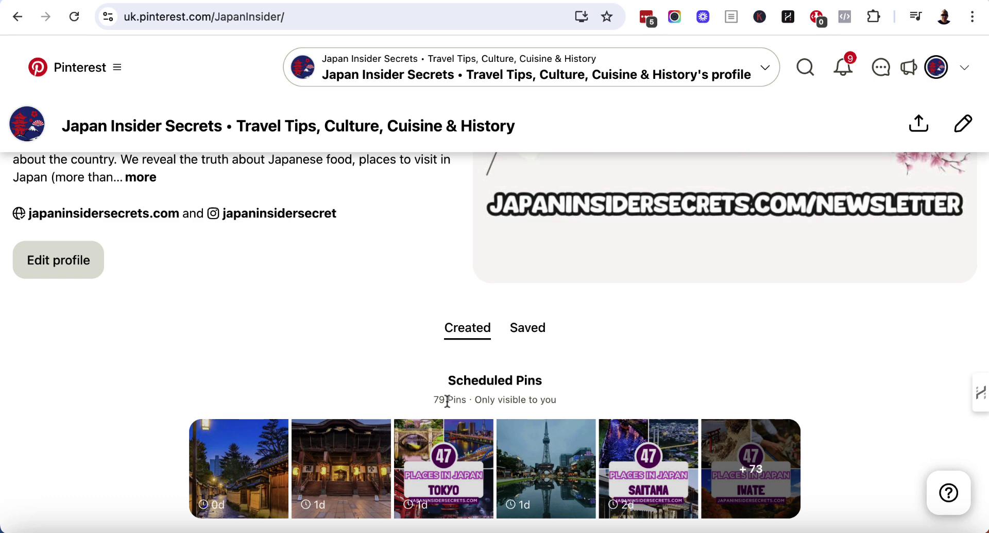
pyautogui.scroll(3, 447, 402)
pyautogui.scroll(1, 447, 407)
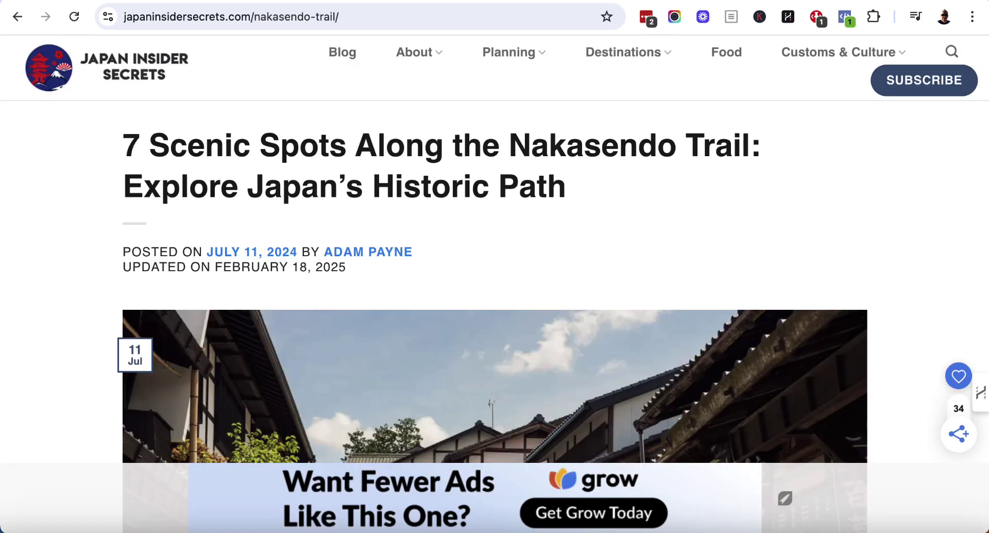
# - Open HARPA AI beside the article and select its list of seven capitalised place headings
pyautogui.click(787, 17)
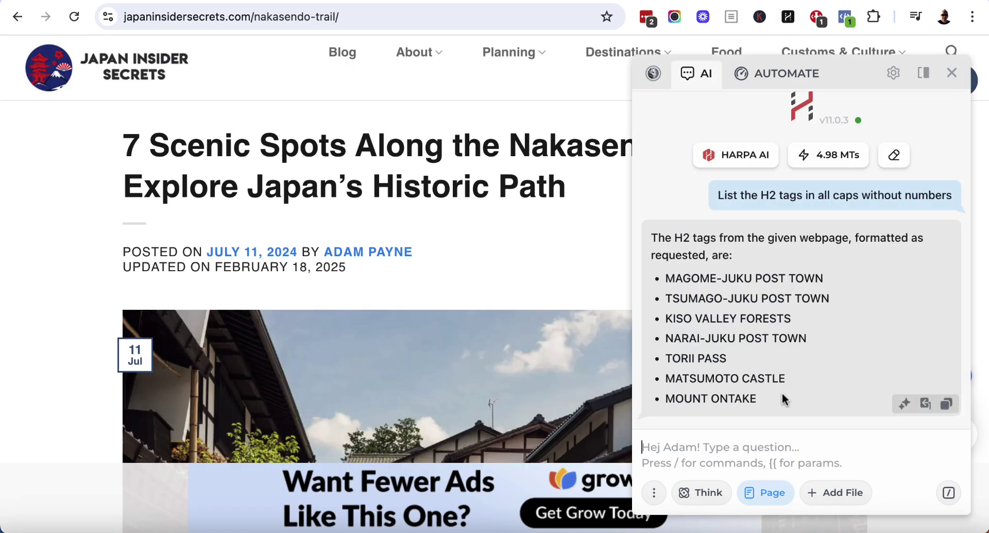
pyautogui.moveTo(773, 397); pyautogui.dragTo(668, 279)
pyautogui.press('super+c')
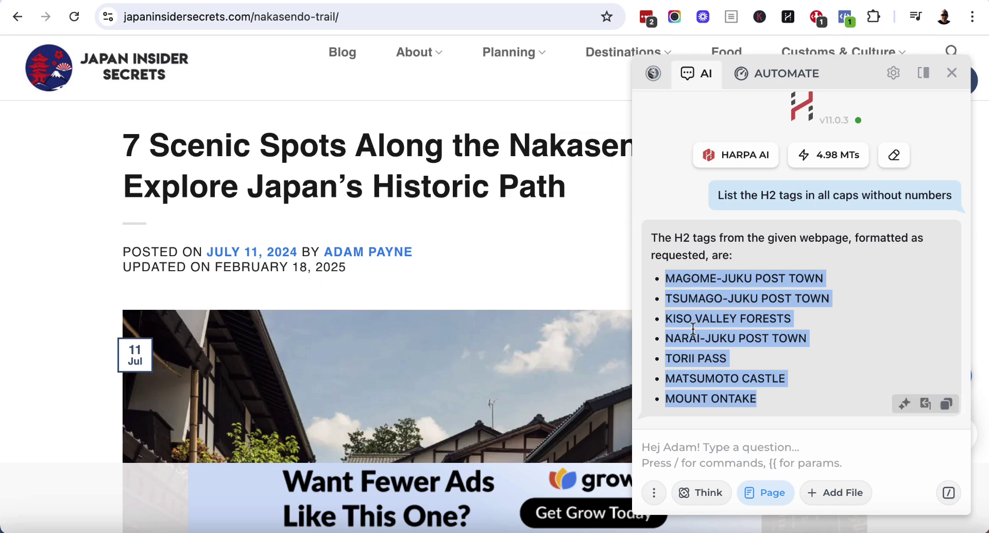
pyautogui.scroll(-10, 522, 200)
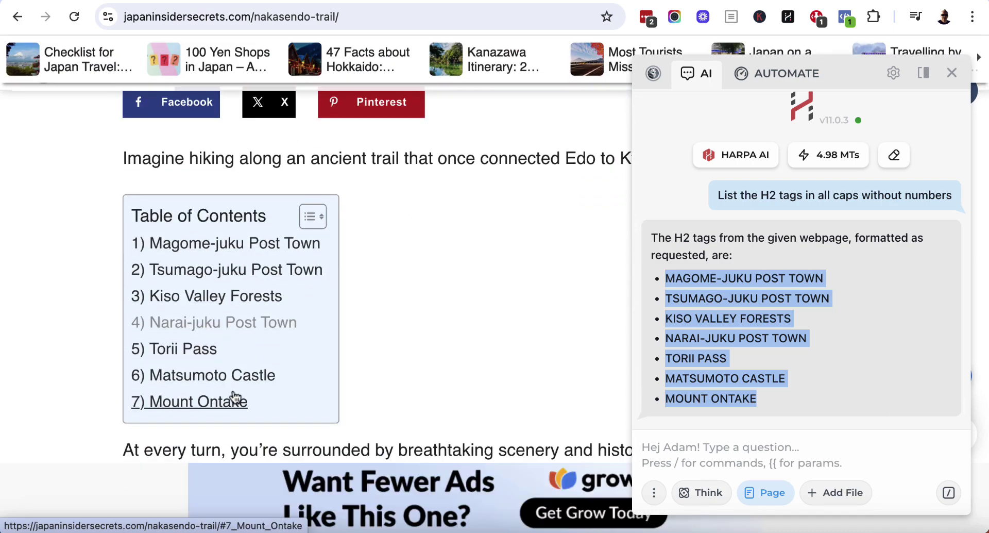
pyautogui.scroll(5, 443, 272)
pyautogui.scroll(4, 443, 273)
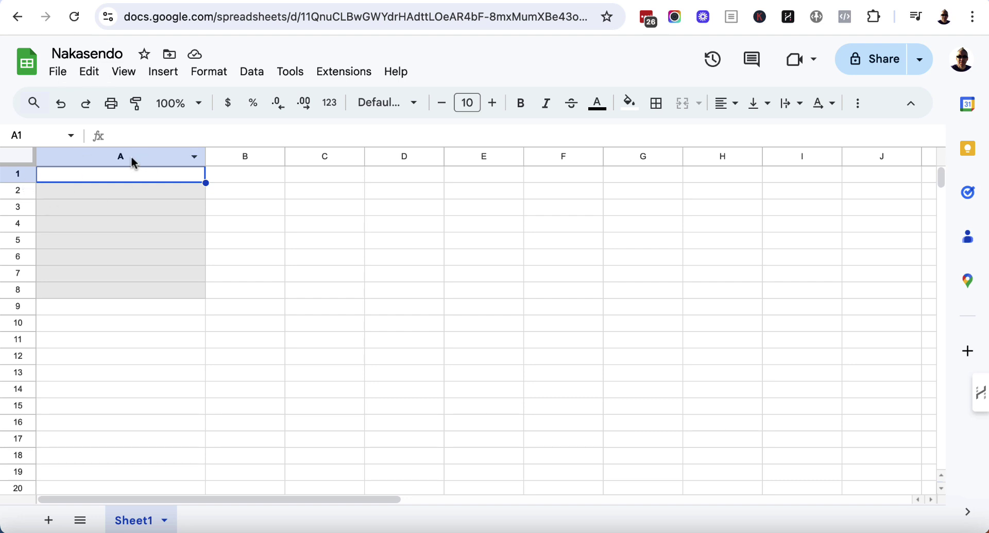
# - Paste the seven place names into A2:A8 and trim 'POST TOWN' from A2 and A3
pyautogui.press('Return')
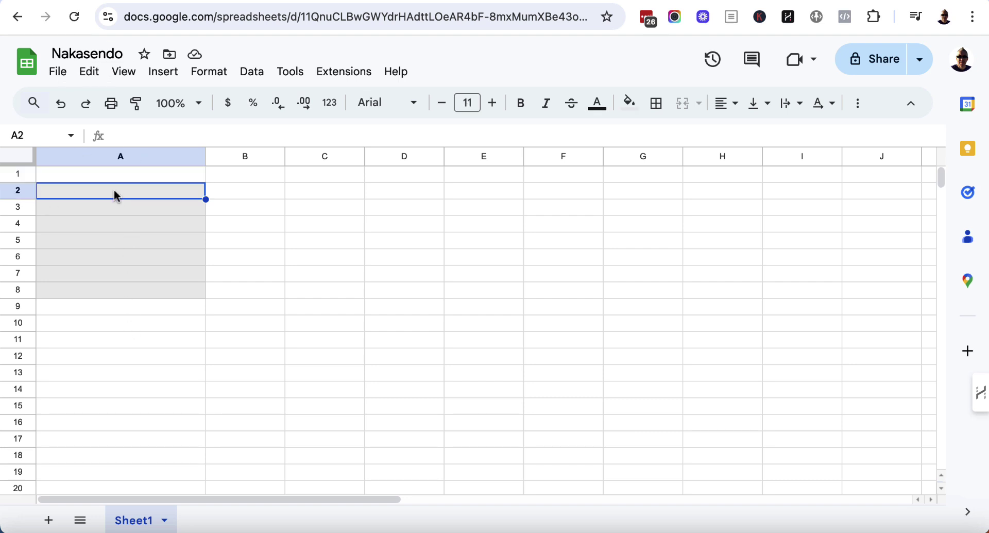
pyautogui.press('super+v')
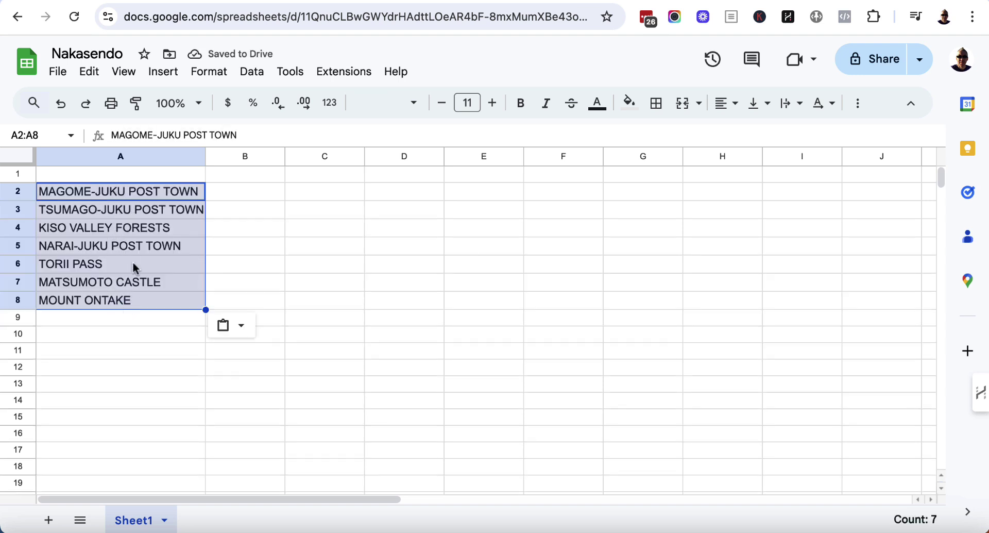
pyautogui.click(197, 135)
pyautogui.moveTo(184, 135); pyautogui.dragTo(274, 134)
pyautogui.press('BackSpace')
pyautogui.click(174, 210)
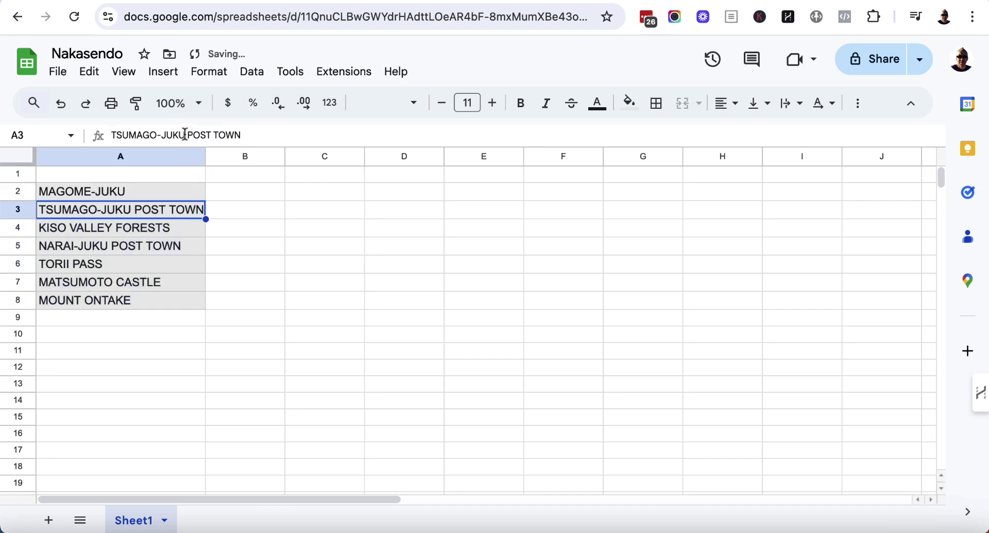
pyautogui.moveTo(186, 135); pyautogui.dragTo(241, 134)
pyautogui.press('BackSpace')
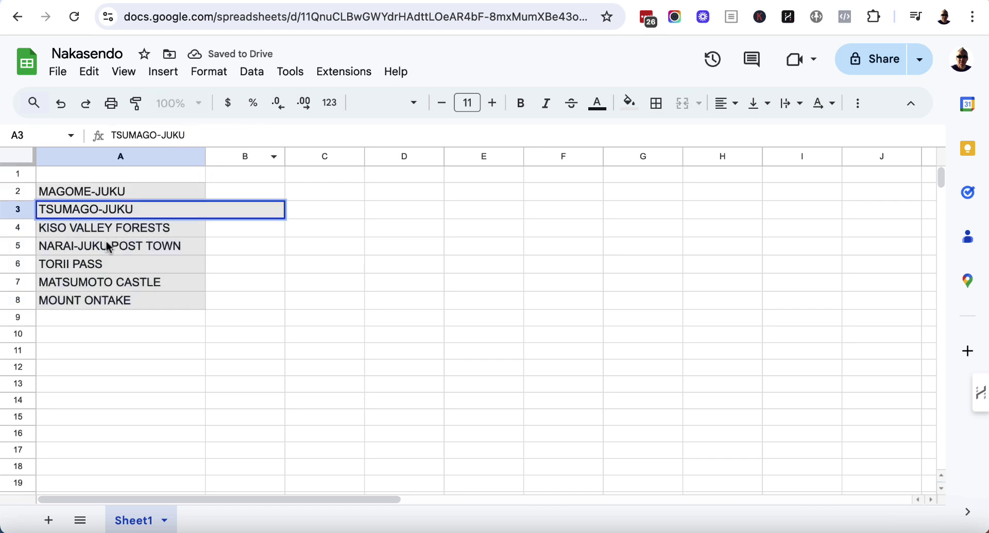
# - Trim 'POST TOWN' from A5 and 'FORESTS' from A4
pyautogui.click(109, 246)
pyautogui.moveTo(168, 135); pyautogui.dragTo(242, 135)
pyautogui.press('BackSpace')
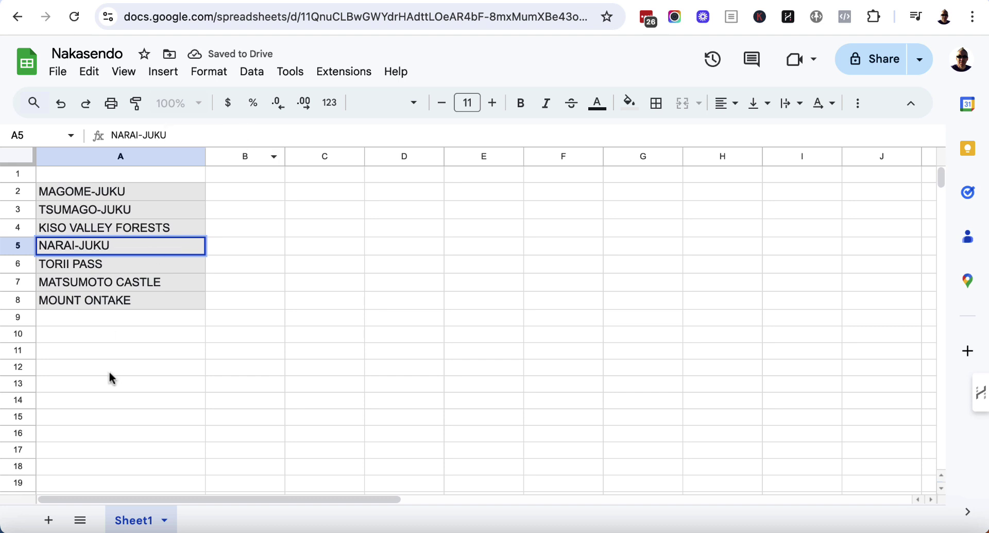
pyautogui.click(155, 224)
pyautogui.moveTo(168, 135); pyautogui.dragTo(212, 135)
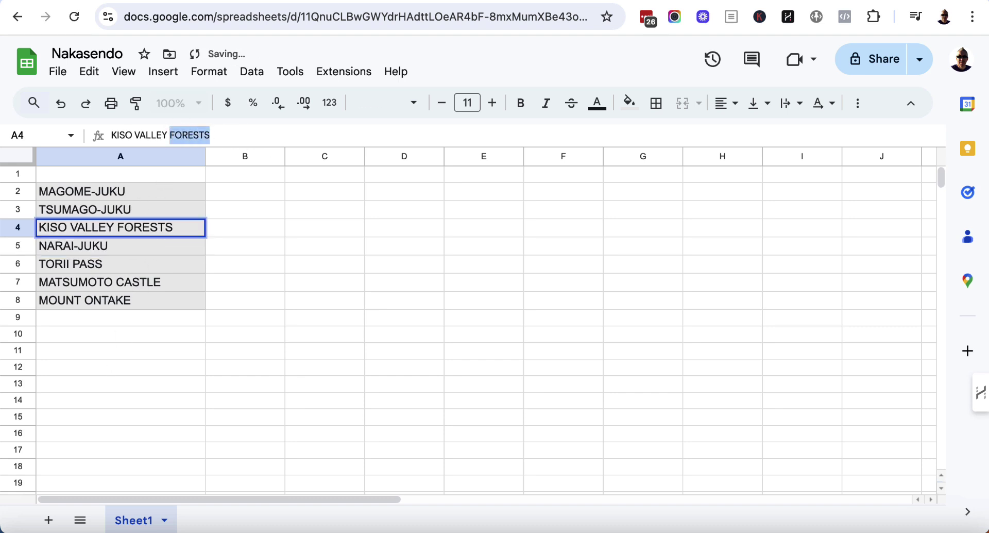
pyautogui.press('BackSpace')
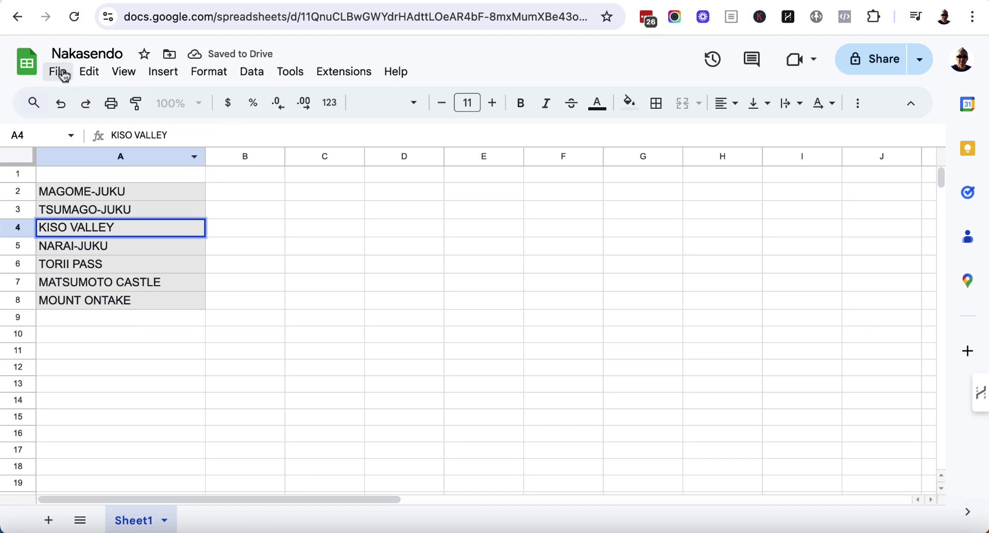
# - Download the sheet as Comma Separated Values (.csv)
pyautogui.click(63, 75)
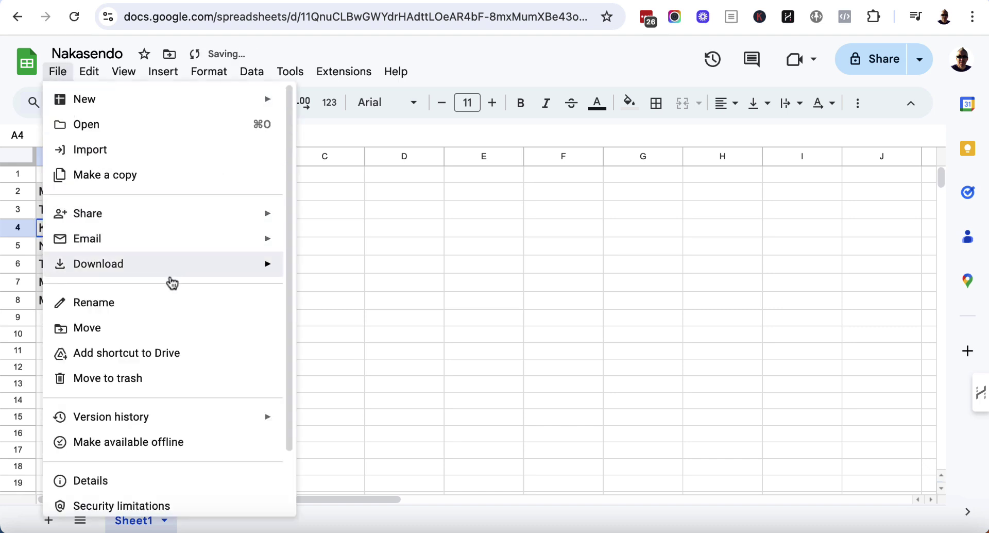
pyautogui.moveTo(172, 267)
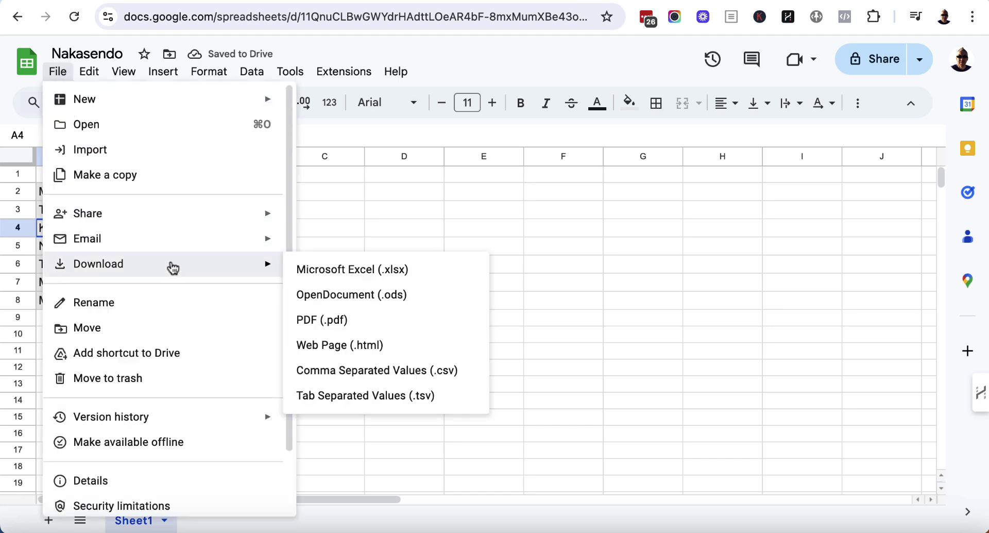
pyautogui.click(363, 372)
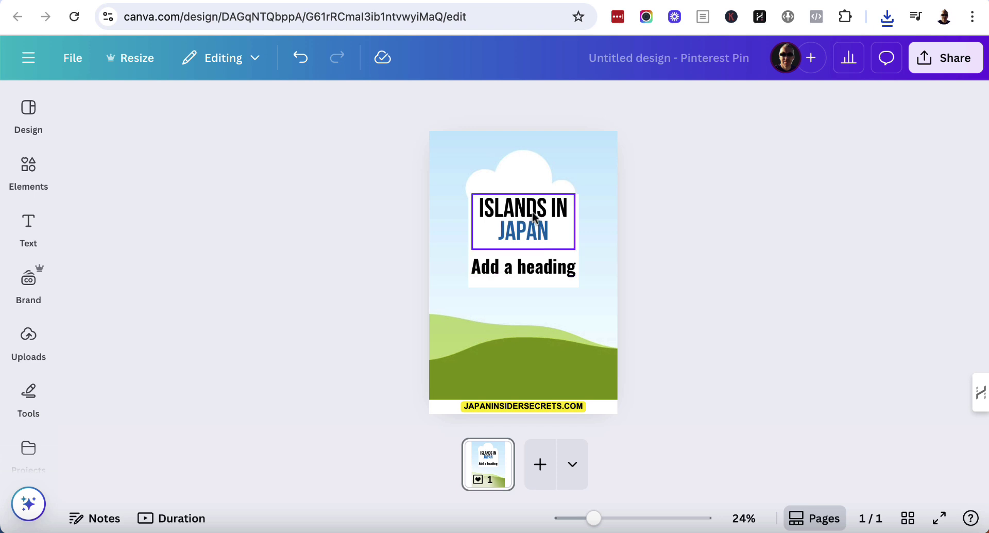
# - Close the HARPA AI panel on the article and review the PinClicks Nakasendo keyword results
pyautogui.hotkey('ctrl', 'Tab')
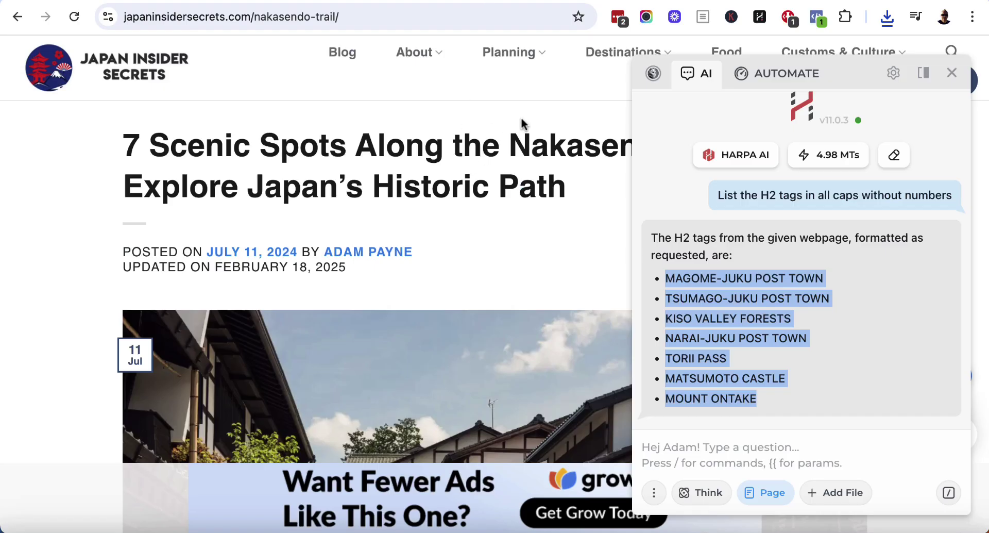
pyautogui.click(952, 73)
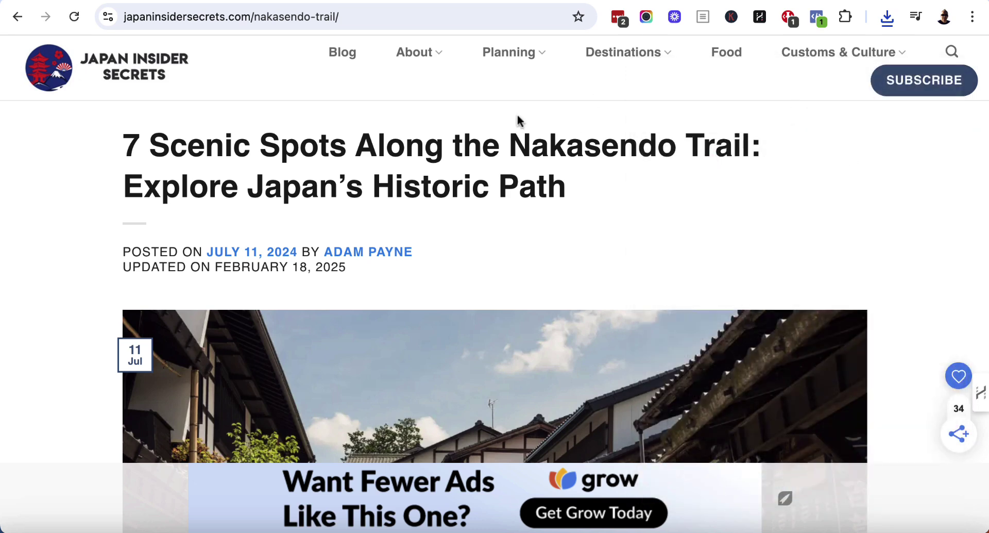
pyautogui.hotkey('ctrl', 'Tab')
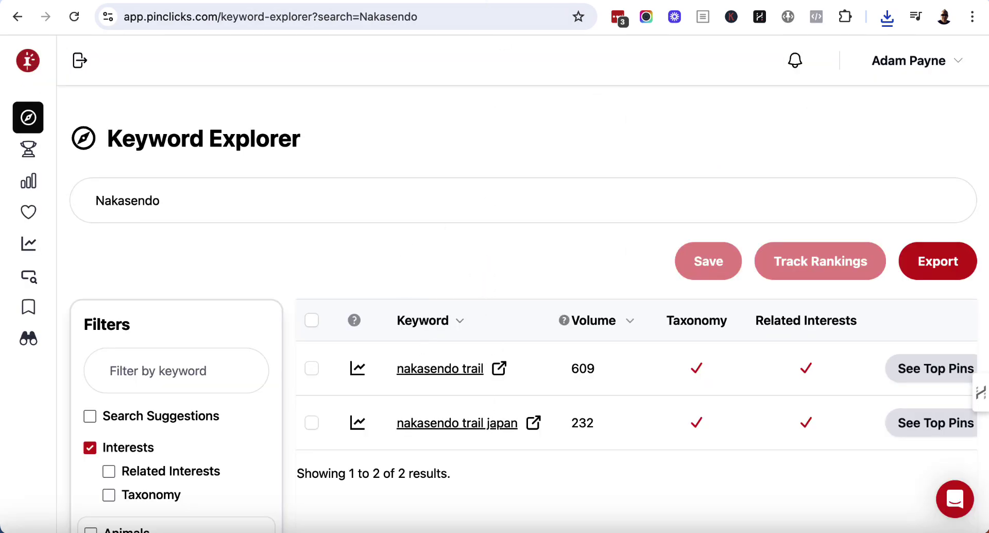
pyautogui.hotkey('ctrl', 'shift', 'Tab')
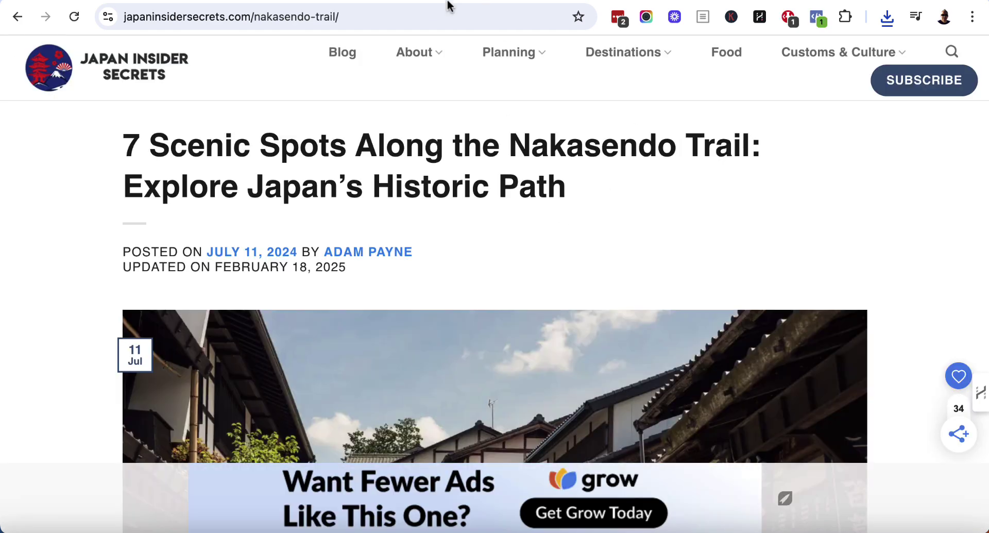
# - Replace the ISLANDS IN JAPAN heading with 'NAKASENDO' and 'TRAIL- JAPAN' on two lines
pyautogui.hotkey('ctrl', 'Tab')
pyautogui.doubleClick(519, 207)
pyautogui.write('NAKA')
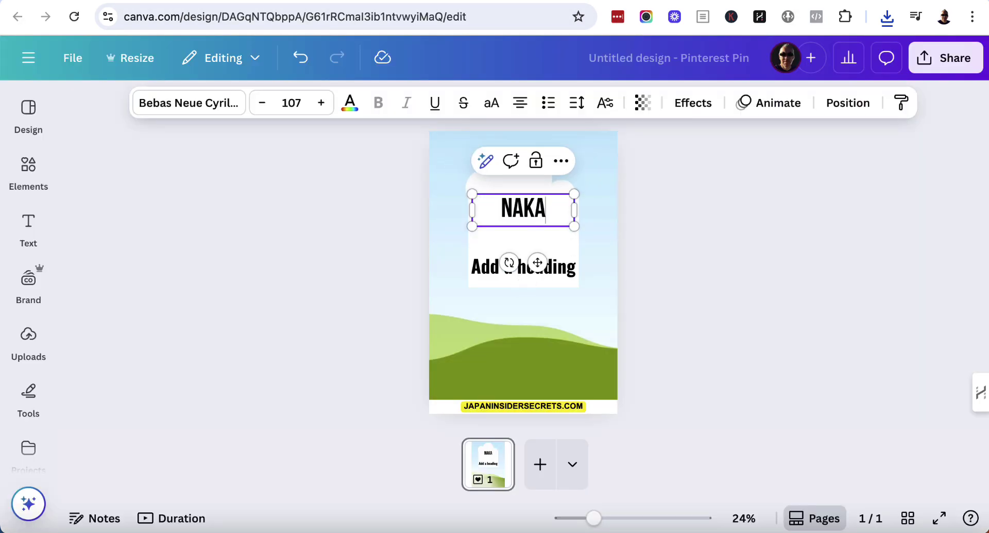
pyautogui.write('SENDO')
pyautogui.press('Return')
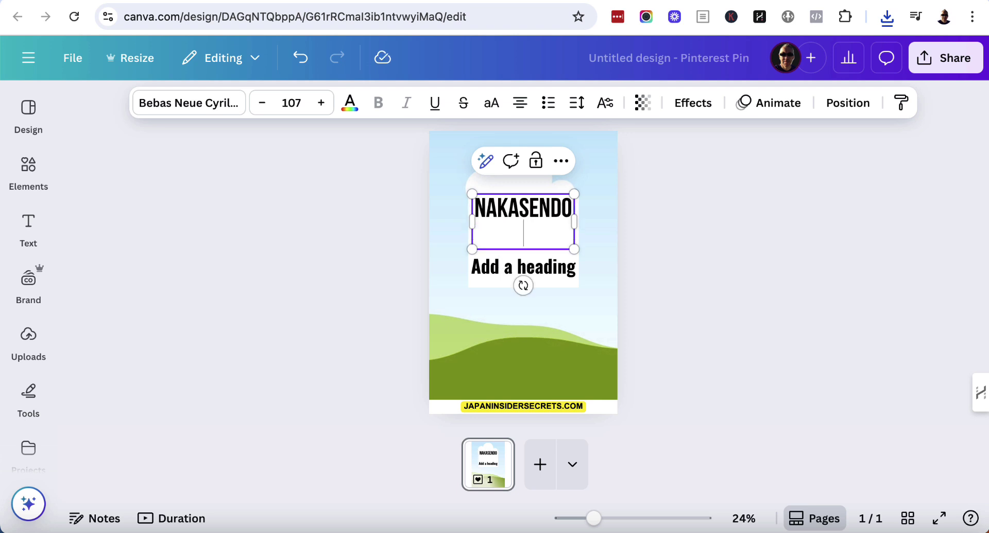
pyautogui.write('TRAIL- JAPAN')
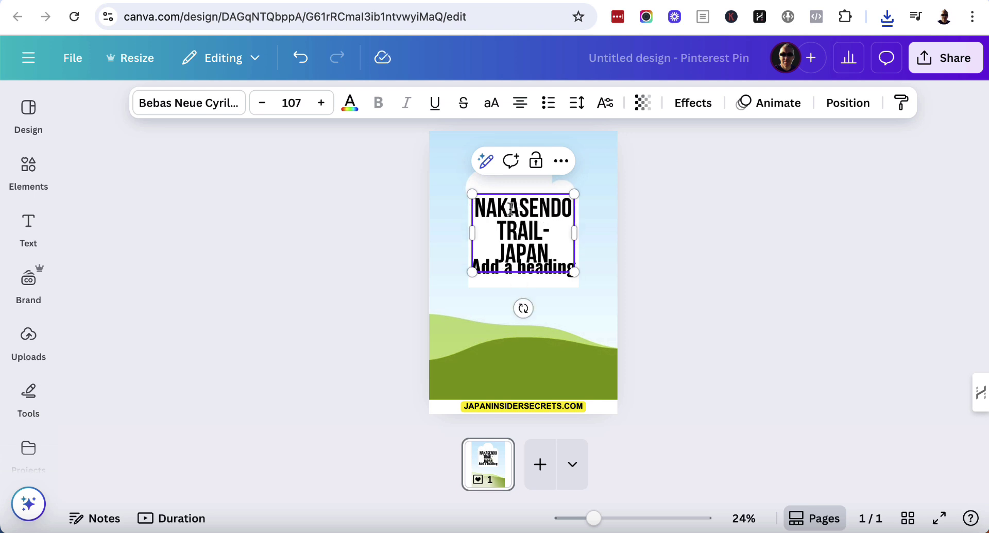
# - Slightly reduce the NAKASENDO TRAIL- JAPAN heading's font size
pyautogui.moveTo(551, 242); pyautogui.dragTo(477, 201)
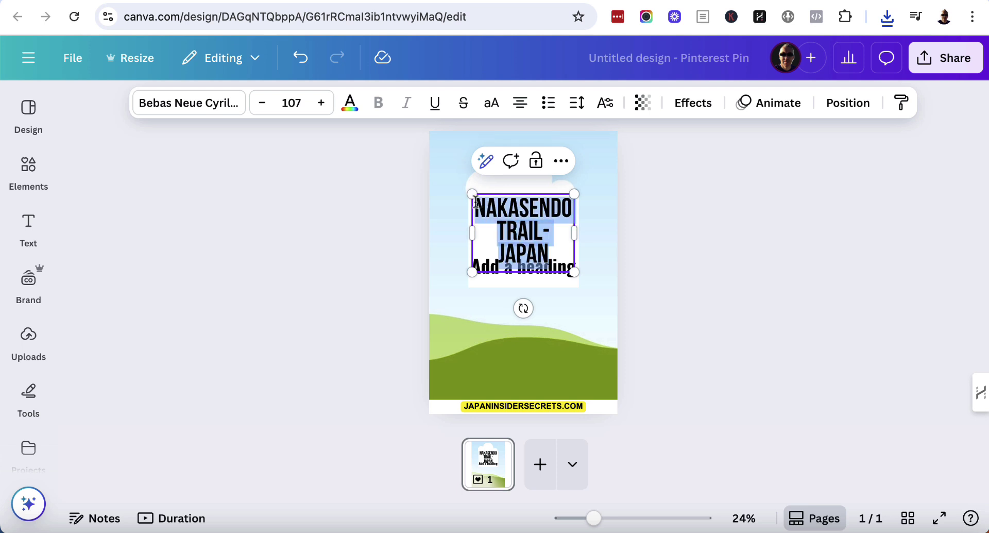
pyautogui.click(262, 103)
pyautogui.click(262, 103)
pyautogui.click(262, 103)
pyautogui.click(262, 103)
pyautogui.click(262, 103)
pyautogui.click(262, 103)
pyautogui.click(262, 103)
pyautogui.click(262, 103)
pyautogui.click(799, 257)
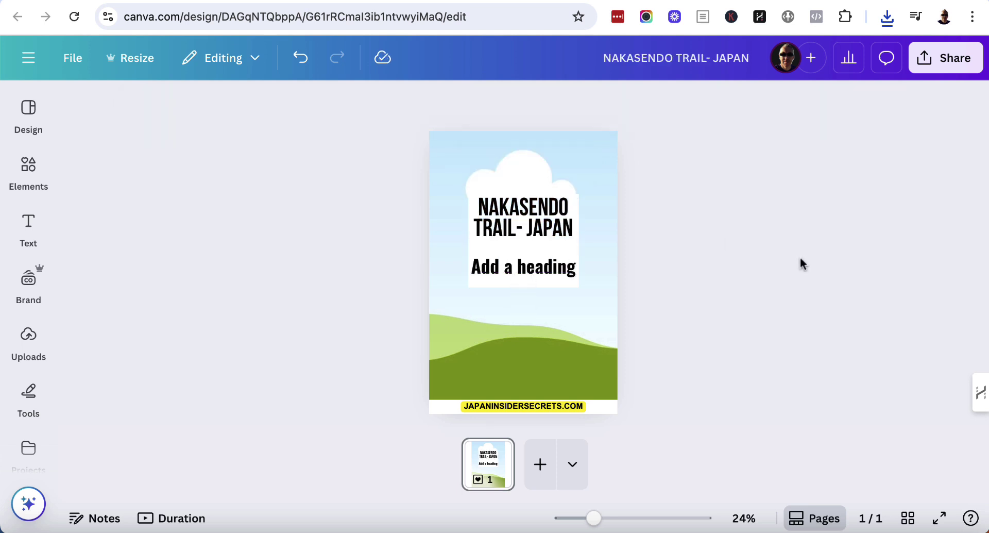
pyautogui.click(553, 268)
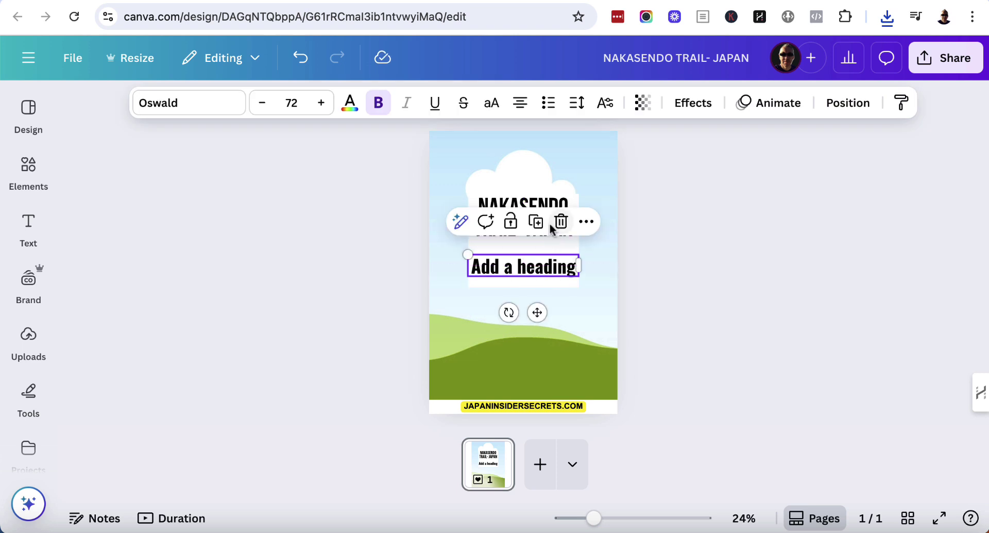
pyautogui.click(536, 207)
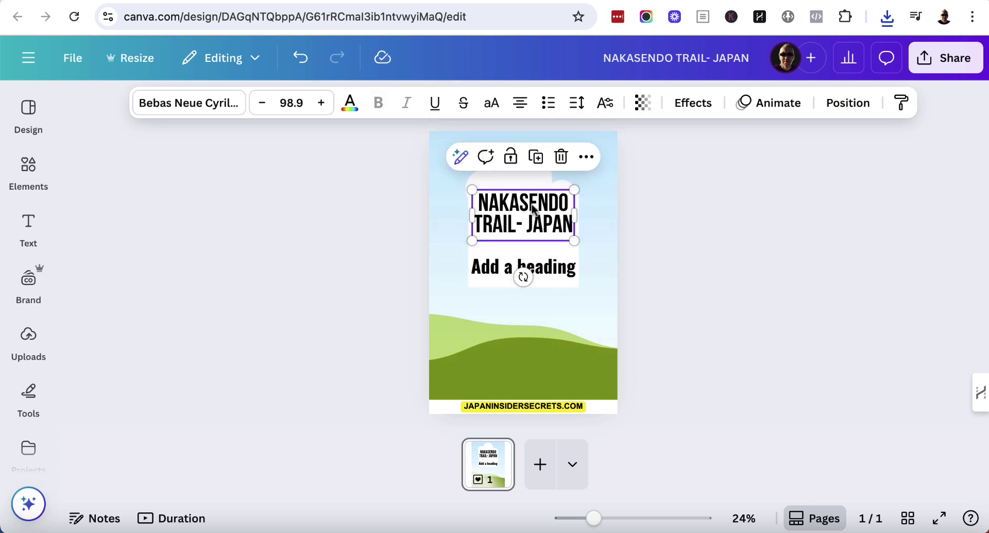
# - Change the heading font to Oswald
pyautogui.click(216, 104)
pyautogui.click(172, 221)
pyautogui.write('oswald')
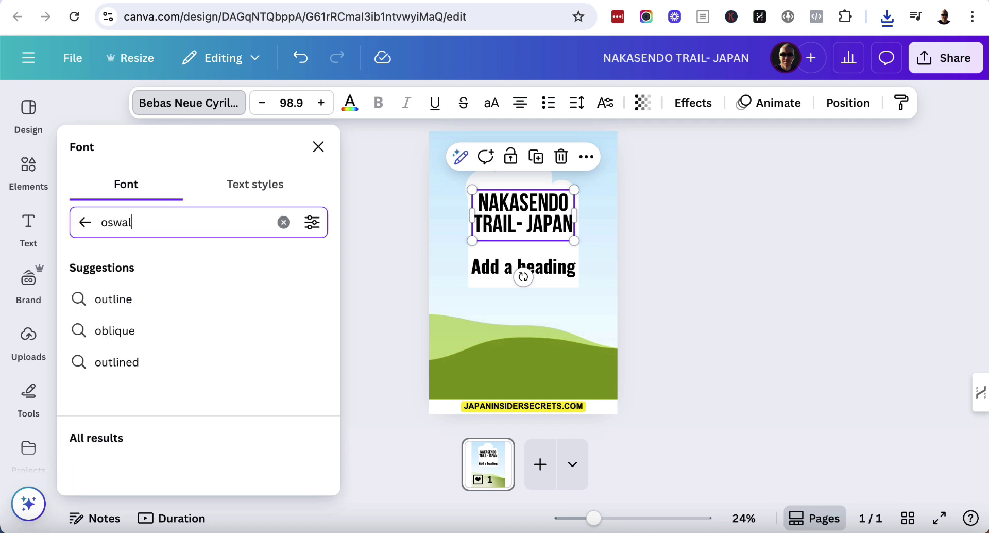
pyautogui.click(140, 306)
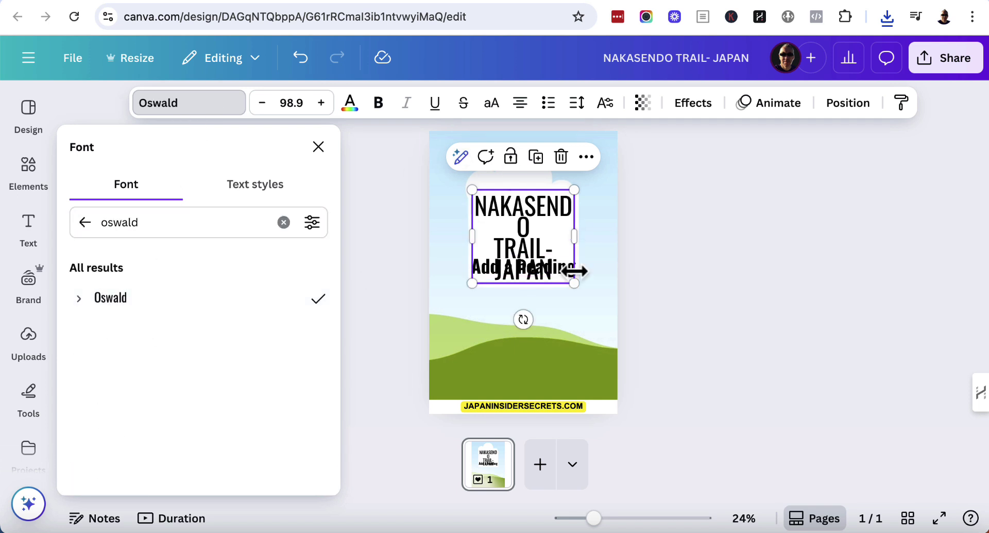
# - Make the heading bold at size 80.9 and apply the Outline effect
pyautogui.click(255, 107)
pyautogui.click(257, 106)
pyautogui.click(258, 105)
pyautogui.click(261, 107)
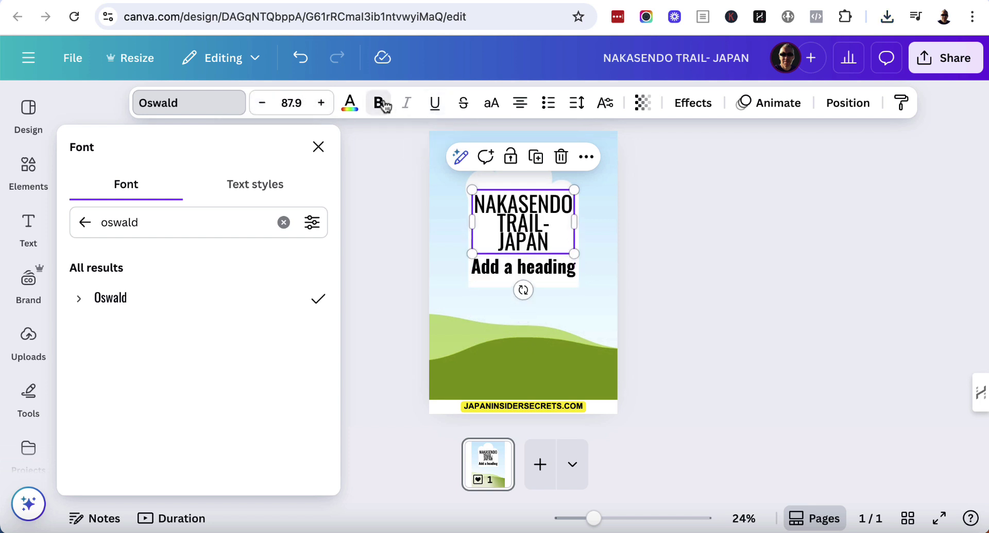
pyautogui.click(382, 105)
pyautogui.click(260, 104)
pyautogui.click(260, 105)
pyautogui.click(261, 105)
pyautogui.click(260, 105)
pyautogui.click(260, 105)
pyautogui.click(260, 105)
pyautogui.click(260, 106)
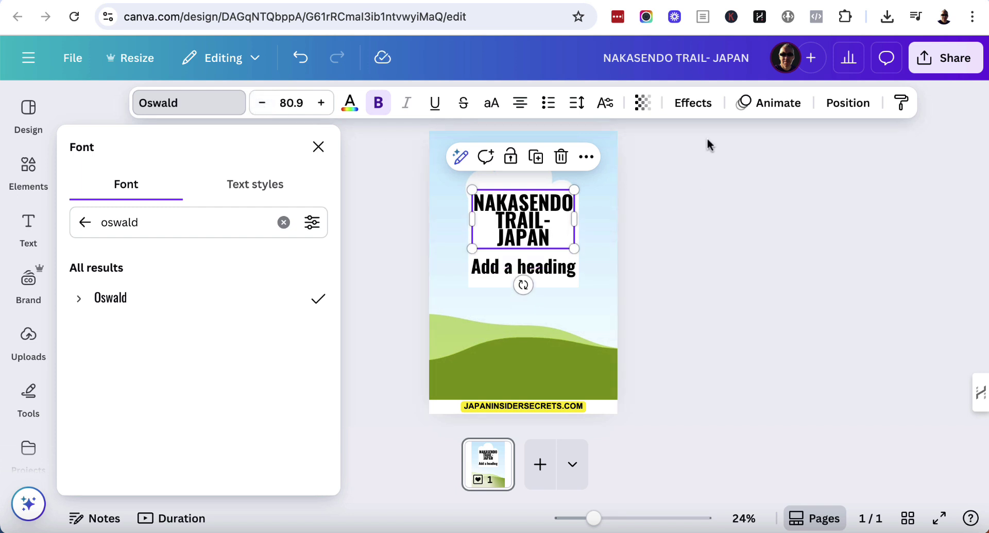
pyautogui.click(695, 105)
pyautogui.click(288, 356)
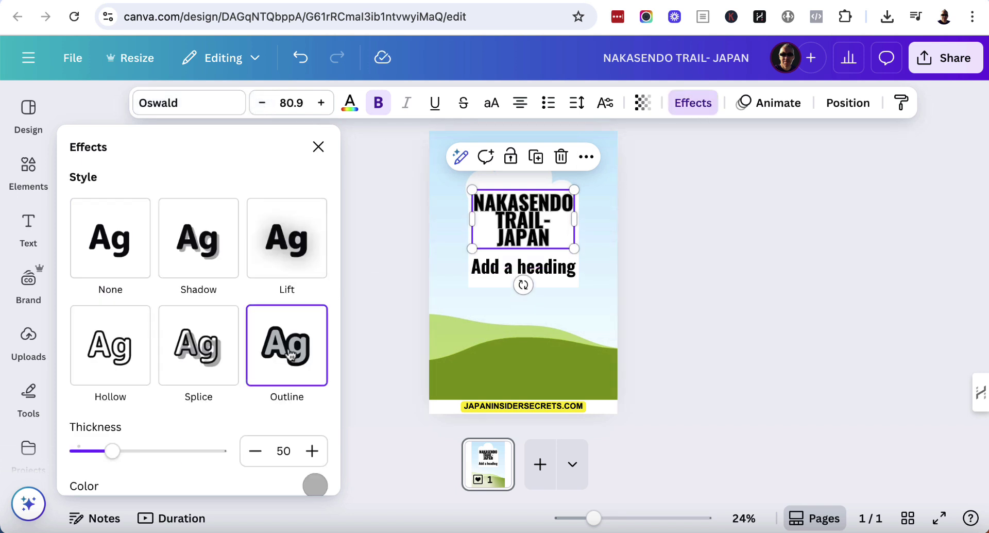
# - Make the NAKASENDO TRAIL-JAPAN title text white
pyautogui.click(505, 213)
pyautogui.moveTo(551, 242); pyautogui.dragTo(475, 202)
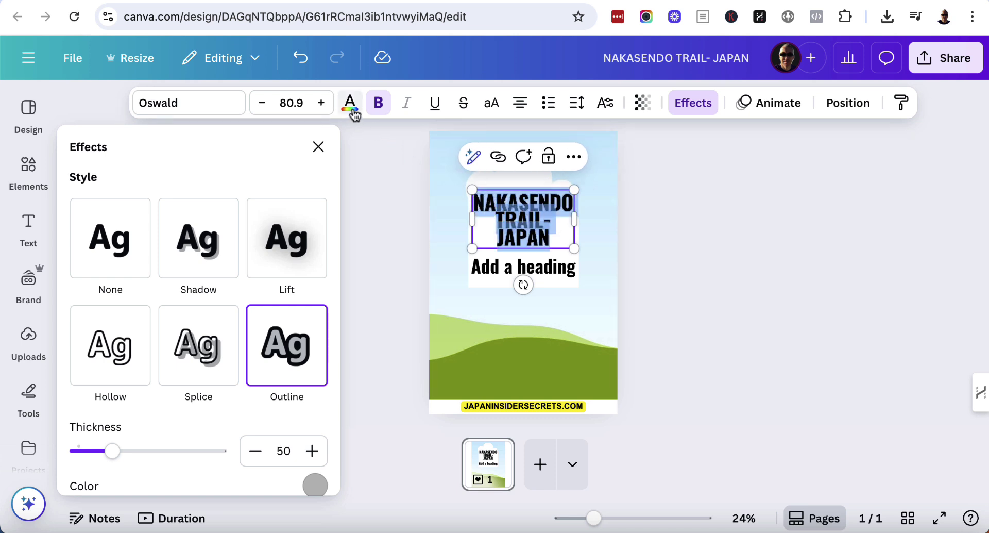
pyautogui.click(354, 113)
pyautogui.click(266, 267)
pyautogui.press('Escape')
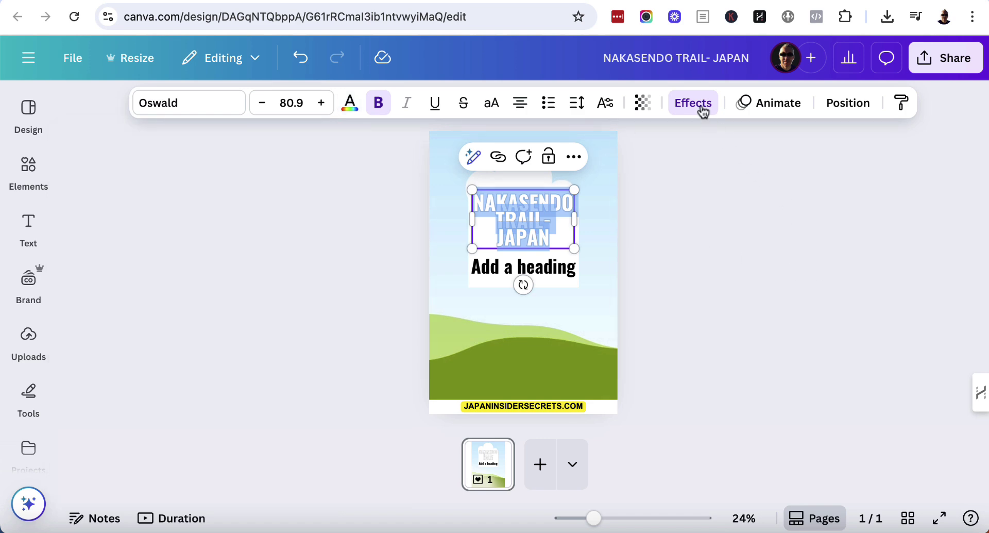
# - Set the title outline colour to red #EB0D0D and increase its thickness
pyautogui.click(693, 103)
pyautogui.scroll(-3, 240, 352)
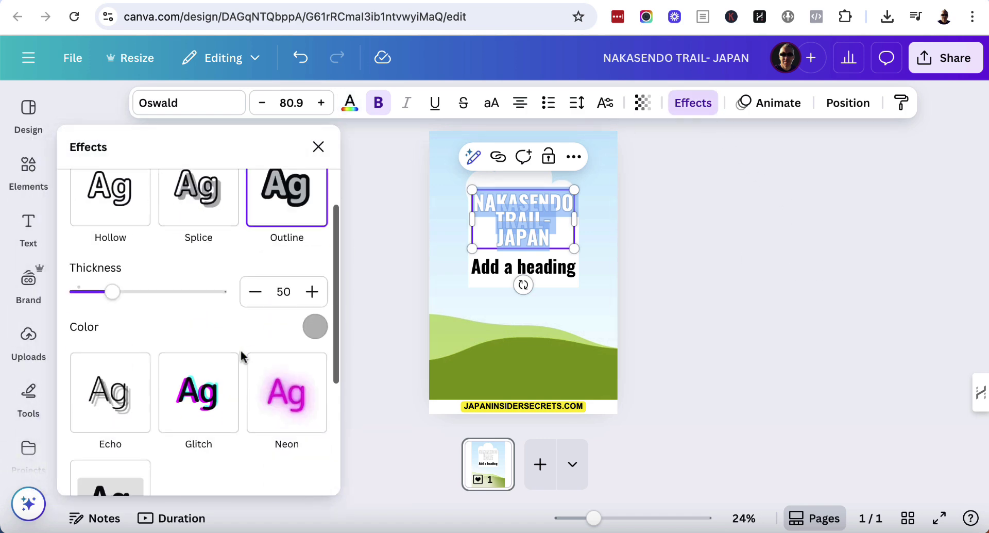
pyautogui.click(316, 331)
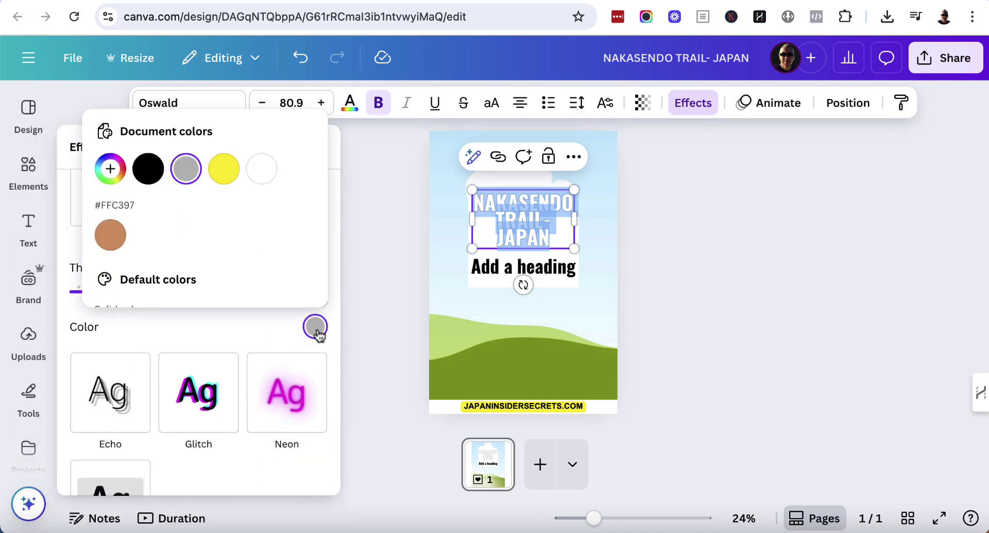
pyautogui.click(110, 169)
pyautogui.click(315, 218)
pyautogui.moveTo(315, 217); pyautogui.dragTo(315, 210)
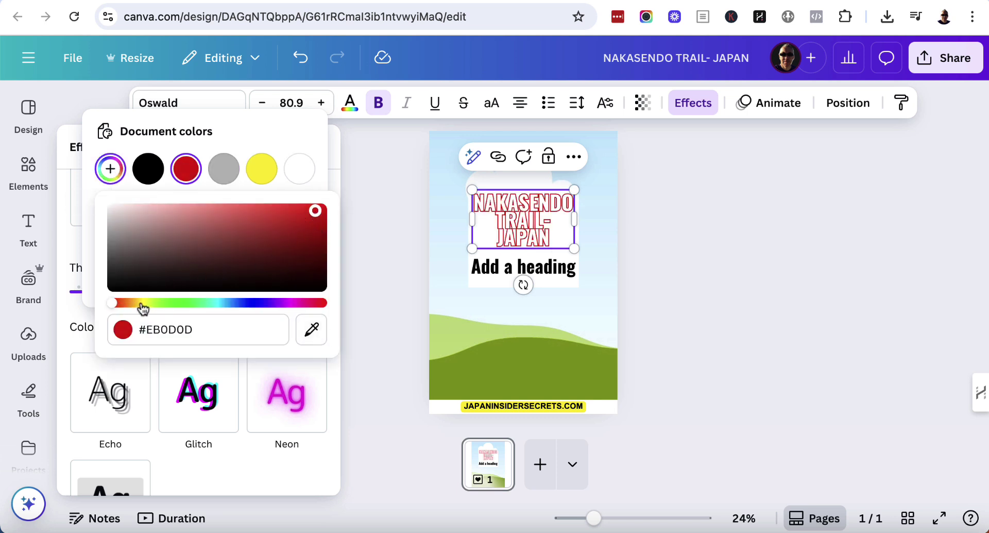
pyautogui.click(332, 379)
pyautogui.moveTo(112, 292); pyautogui.dragTo(198, 291)
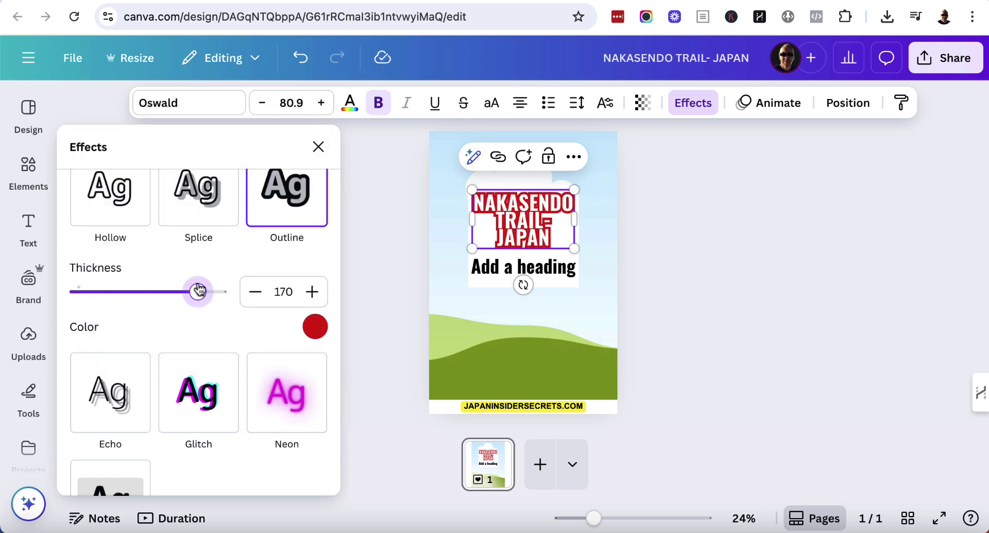
# - Nudge the Add a heading text slightly lower
pyautogui.click(556, 265)
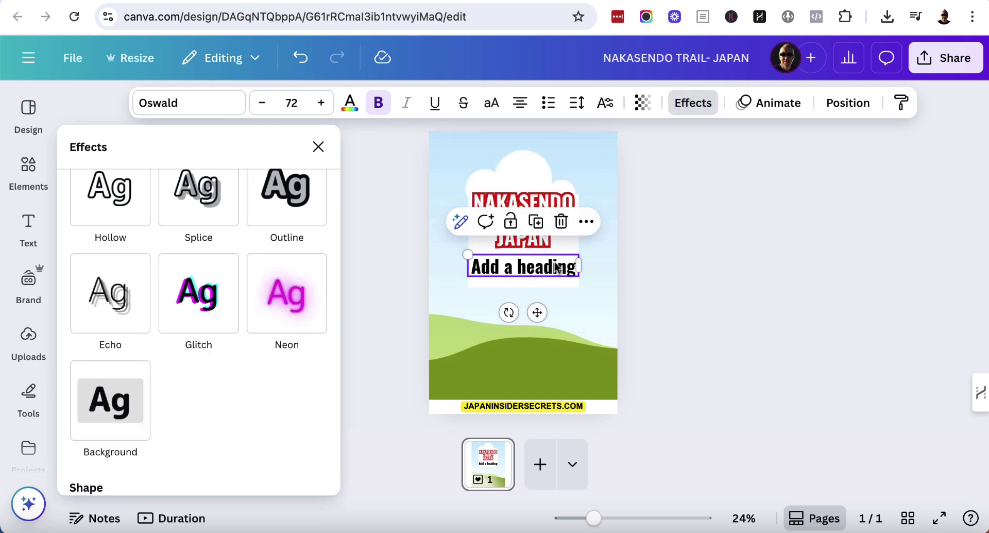
pyautogui.moveTo(555, 262); pyautogui.dragTo(556, 269)
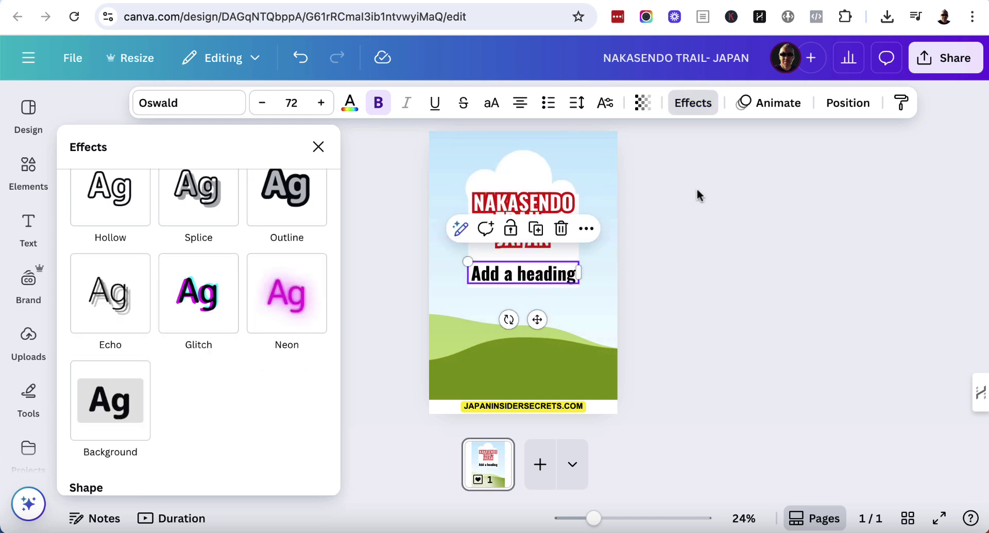
pyautogui.doubleClick(533, 274)
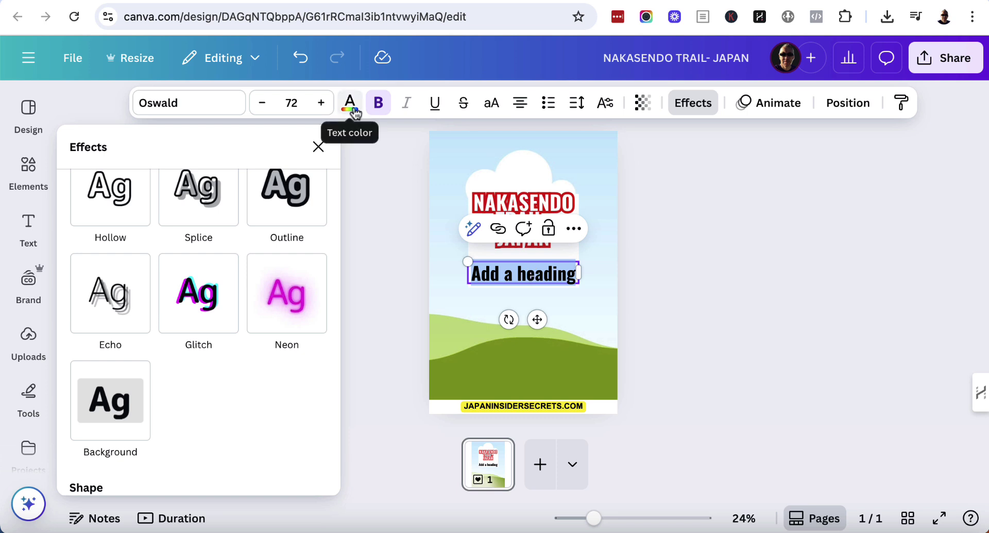
pyautogui.press('Escape')
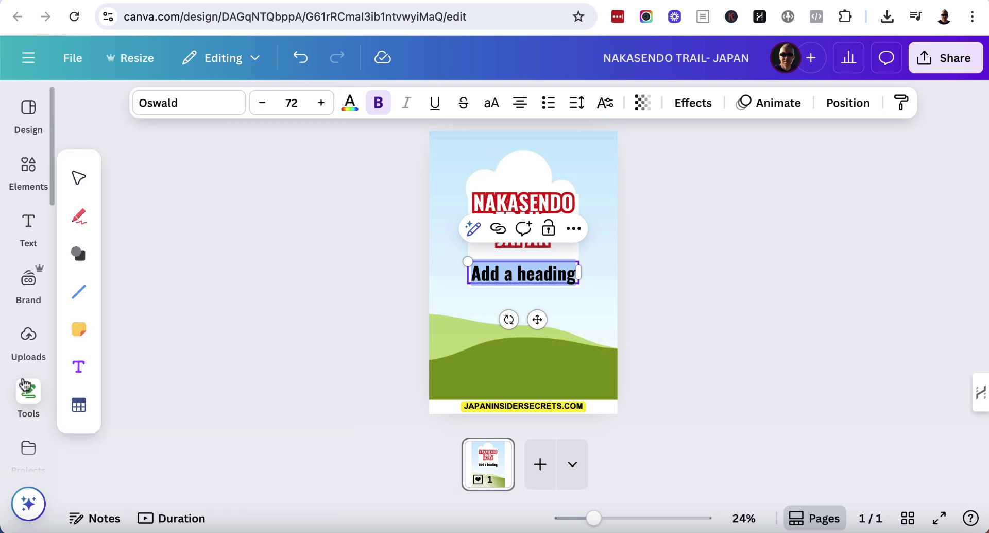
# - Upload _Nakasendo - Sheet1.csv as the Bulk create data source
pyautogui.scroll(-3, 28, 335)
pyautogui.scroll(-1, 26, 383)
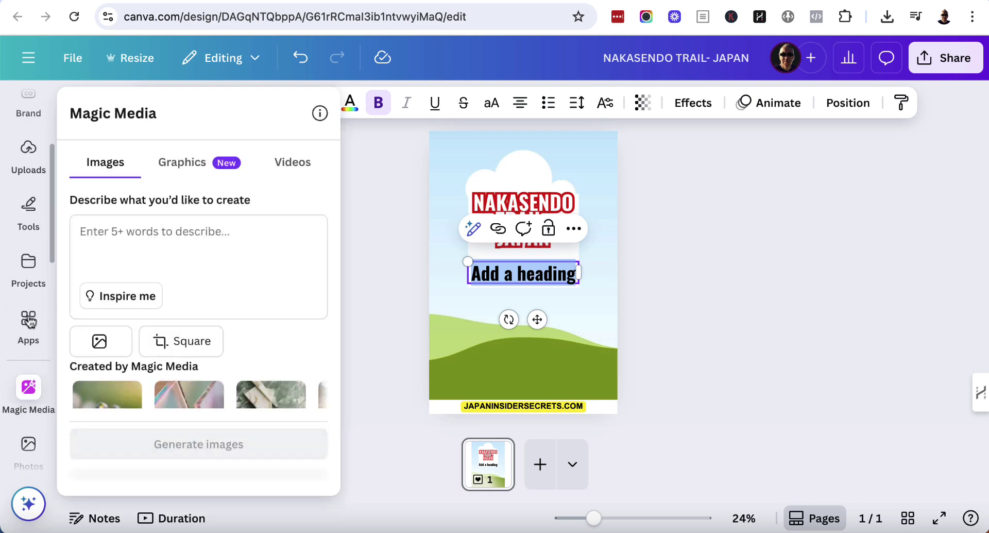
pyautogui.click(29, 322)
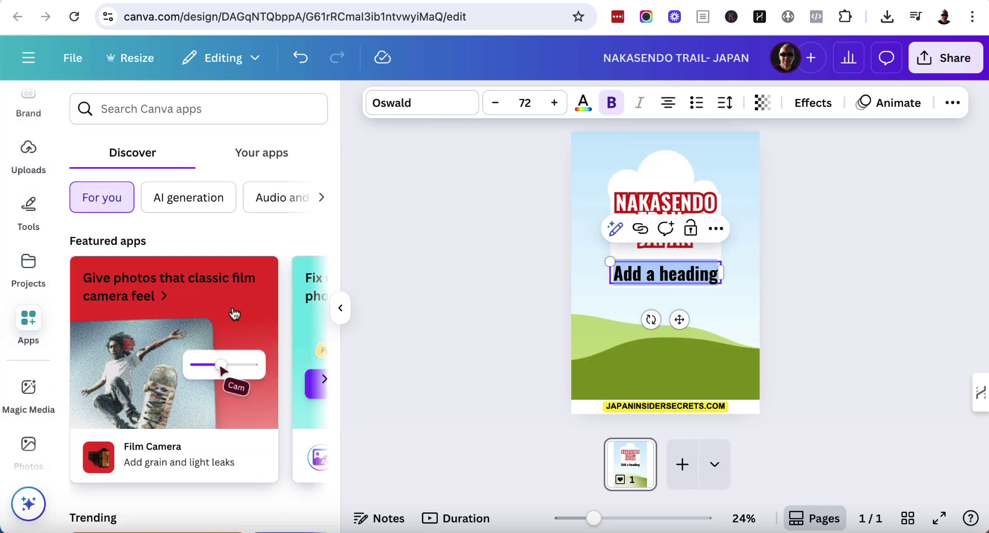
pyautogui.scroll(-10, 232, 311)
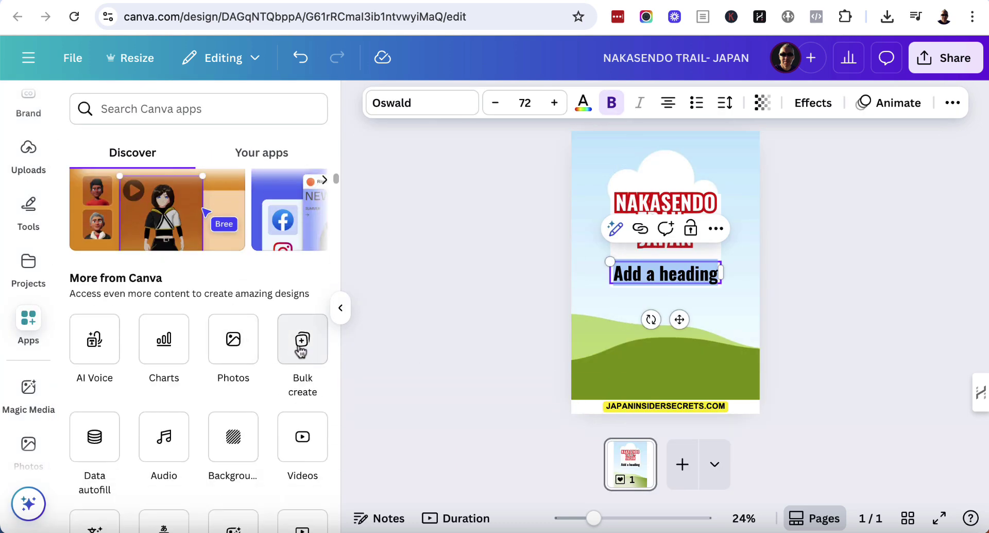
pyautogui.click(302, 346)
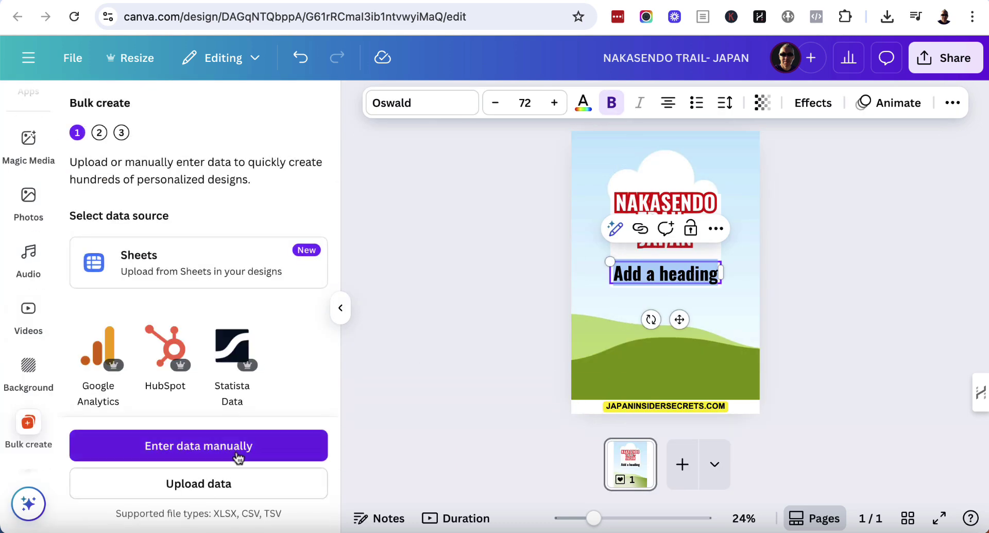
pyautogui.click(198, 484)
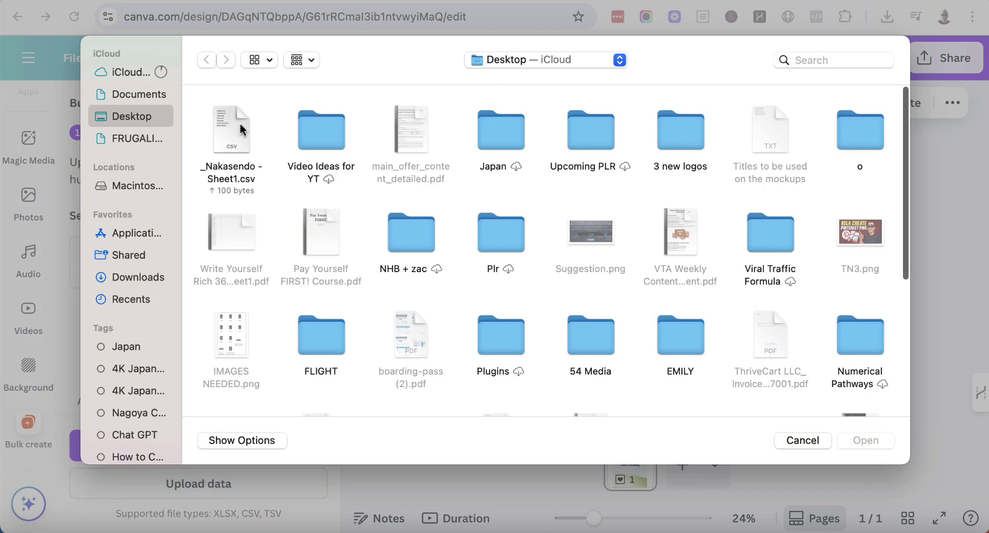
pyautogui.click(239, 126)
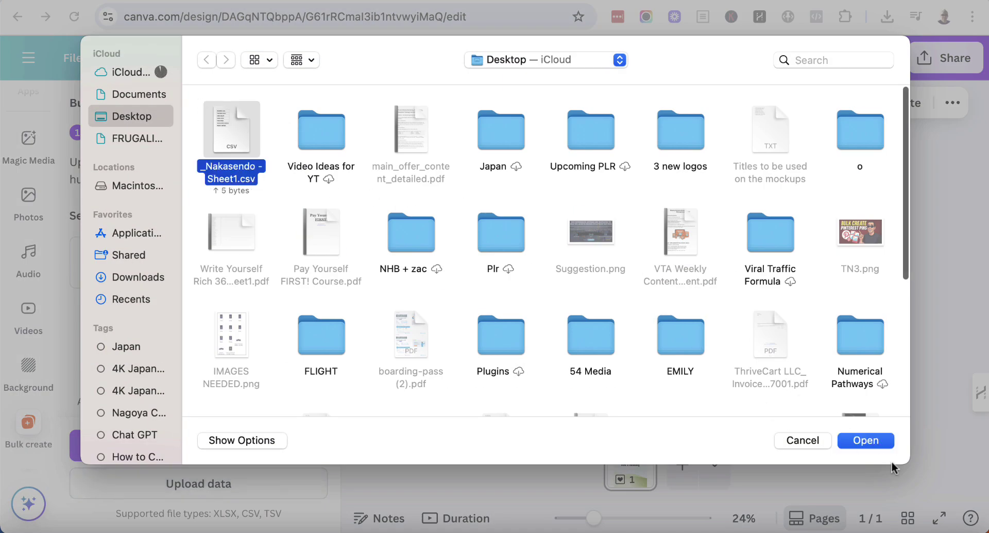
pyautogui.click(875, 443)
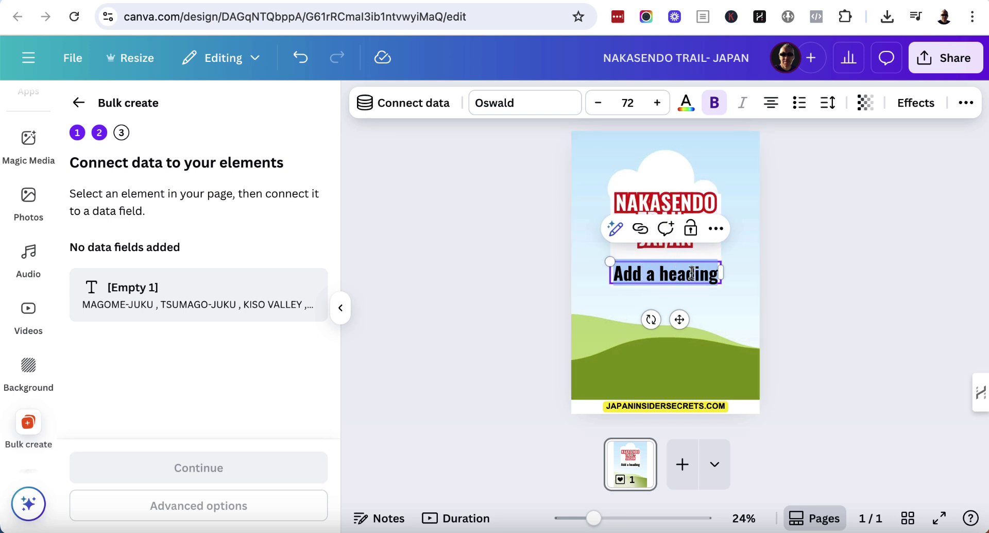
# - Connect the Add a heading text to the [Empty 1] place-name field and continue to Apply data
pyautogui.click(716, 228)
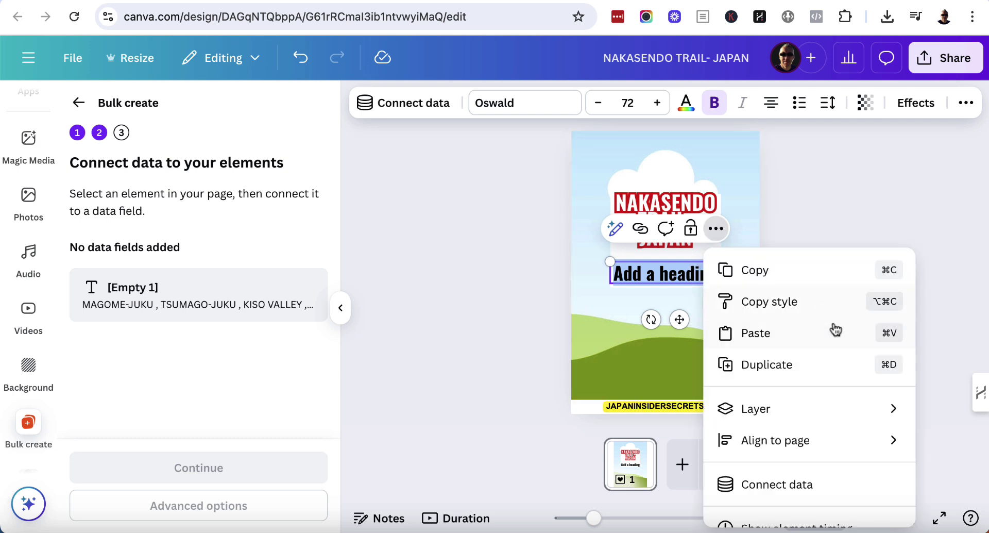
pyautogui.scroll(-1, 824, 442)
pyautogui.click(814, 450)
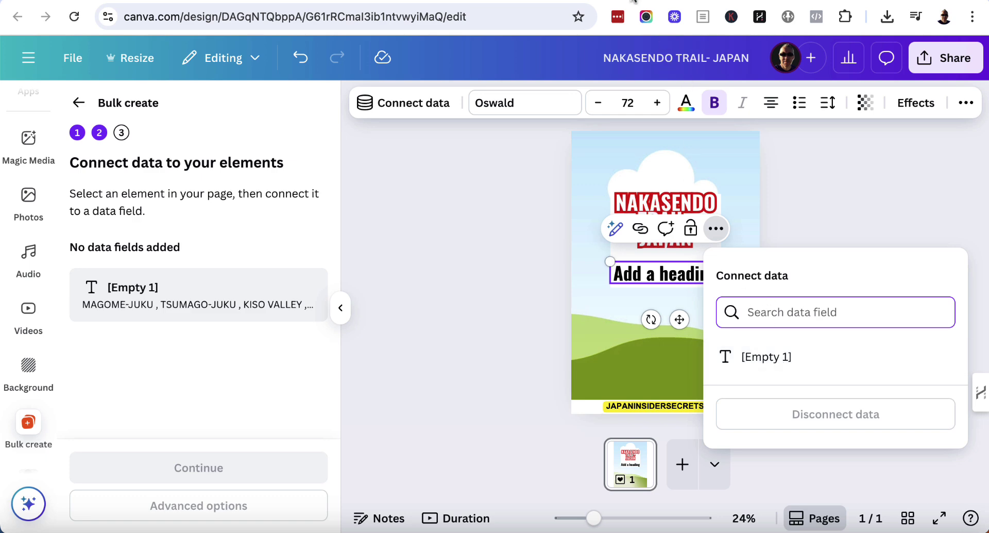
pyautogui.click(633, 1)
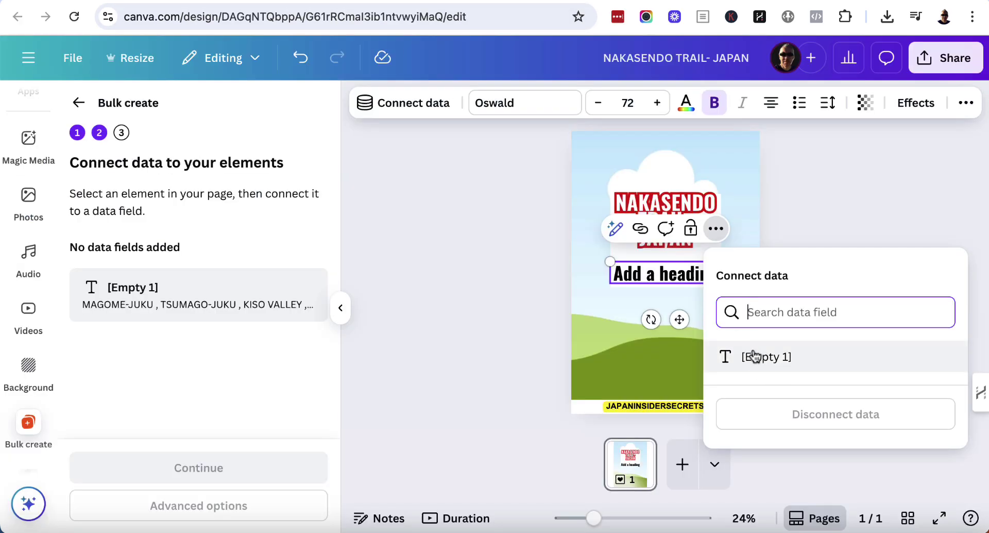
pyautogui.click(763, 359)
pyautogui.click(200, 467)
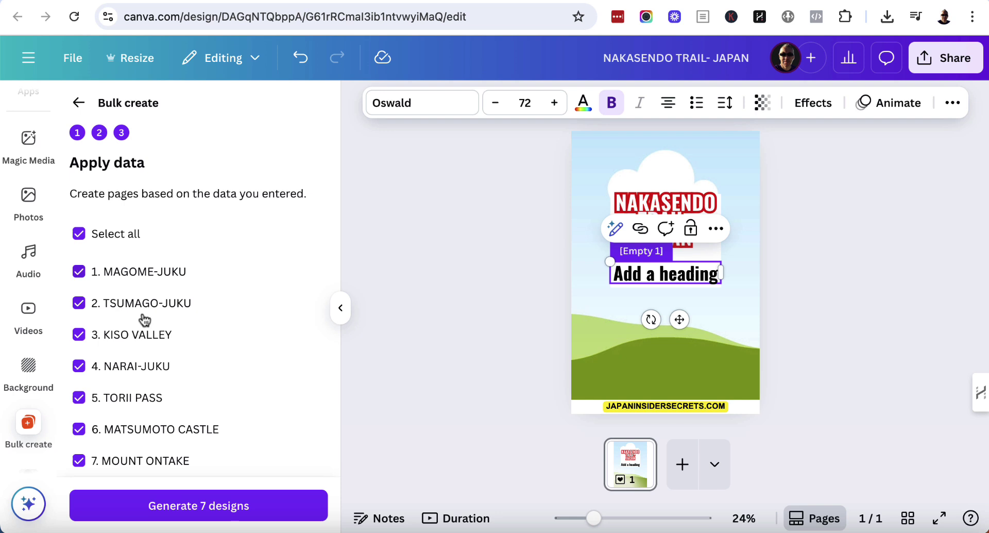
# - Generate the 7 designs and open '(Bulk 1) NAKASENDO TRAIL- JAPAN' from its folder
pyautogui.click(197, 503)
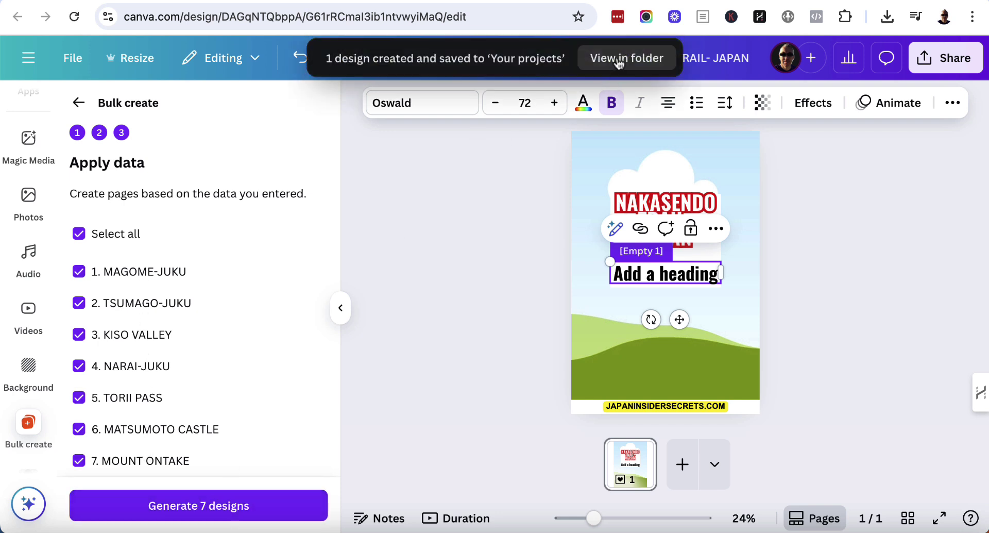
pyautogui.click(620, 61)
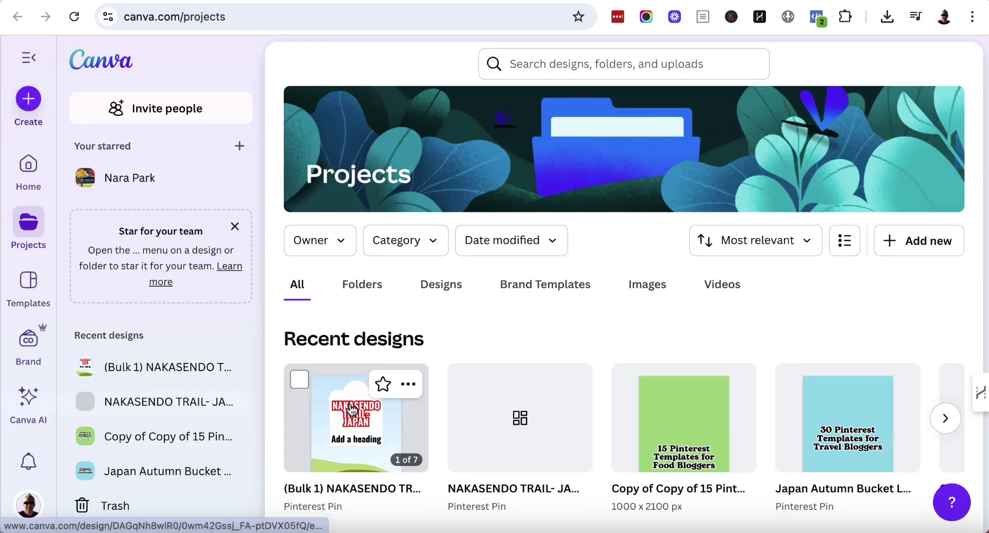
pyautogui.click(352, 409)
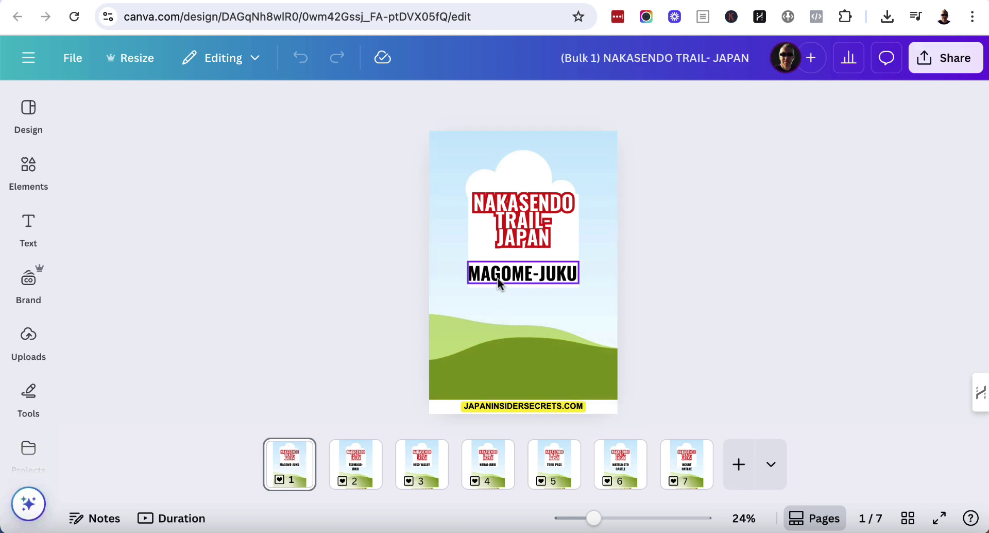
# - Shrink TSUMAGO-JUKU on page 2 to one line and position it beneath the title
pyautogui.click(353, 470)
pyautogui.click(530, 279)
pyautogui.moveTo(530, 279); pyautogui.dragTo(530, 266)
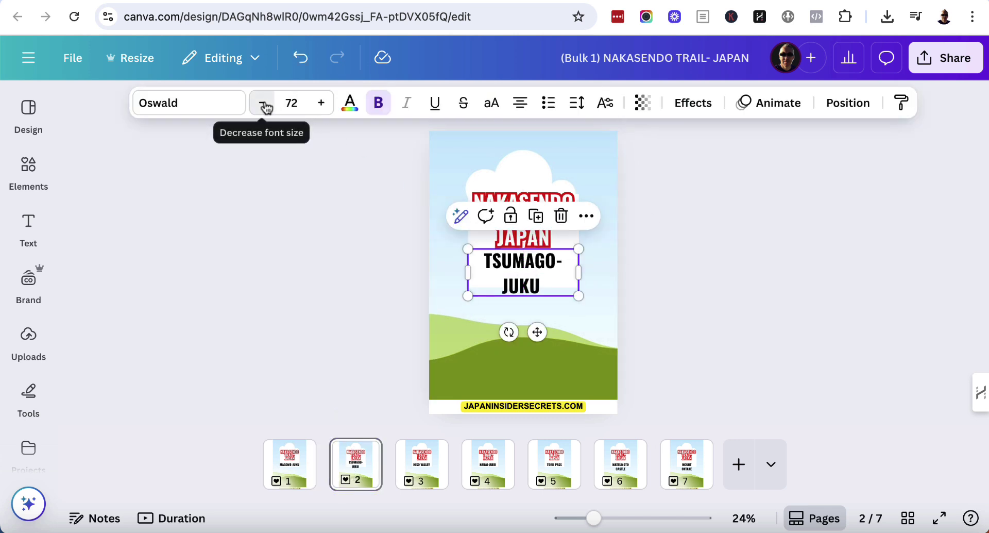
pyautogui.moveTo(263, 103); pyautogui.dragTo(265, 108)
pyautogui.click(767, 301)
pyautogui.click(545, 270)
pyautogui.moveTo(538, 267); pyautogui.dragTo(540, 273)
# - Check pages 3–5 and move the MATSUMOTO CASTLE heading up on page 6
pyautogui.click(414, 476)
pyautogui.click(502, 468)
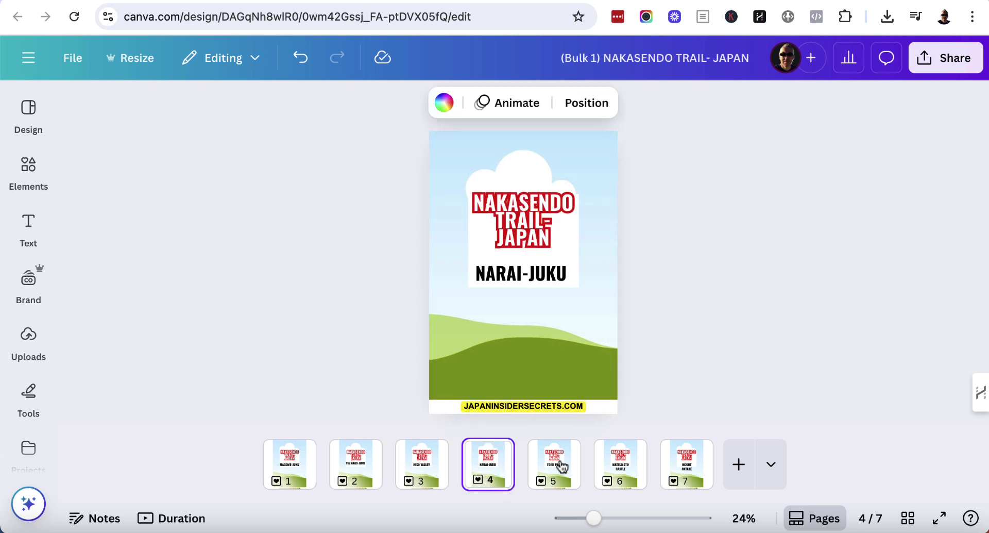
pyautogui.click(560, 465)
pyautogui.click(614, 468)
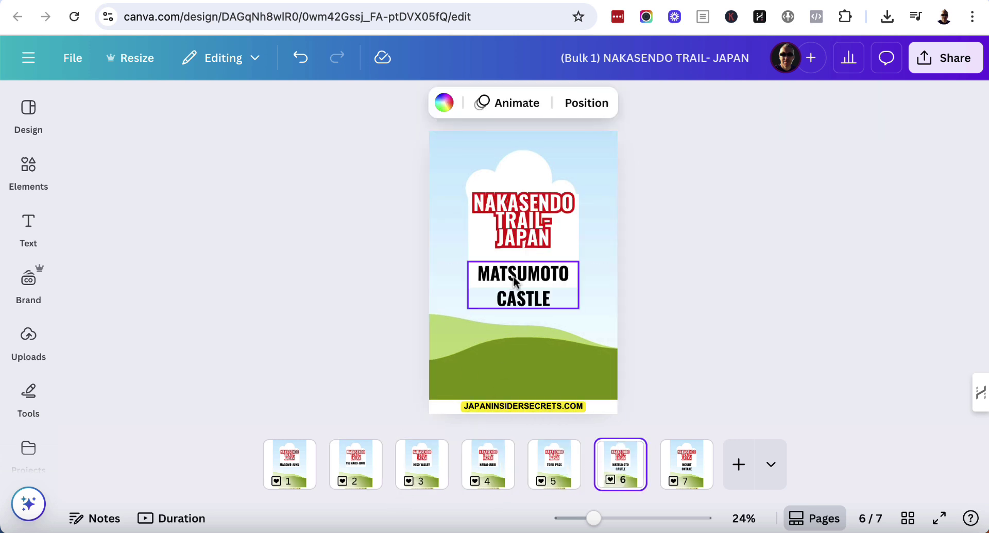
pyautogui.moveTo(516, 273)
pyautogui.mouseDown()
pyautogui.moveTo(522, 230)
pyautogui.moveTo(522, 268)
pyautogui.mouseUp()
pyautogui.click(486, 327)
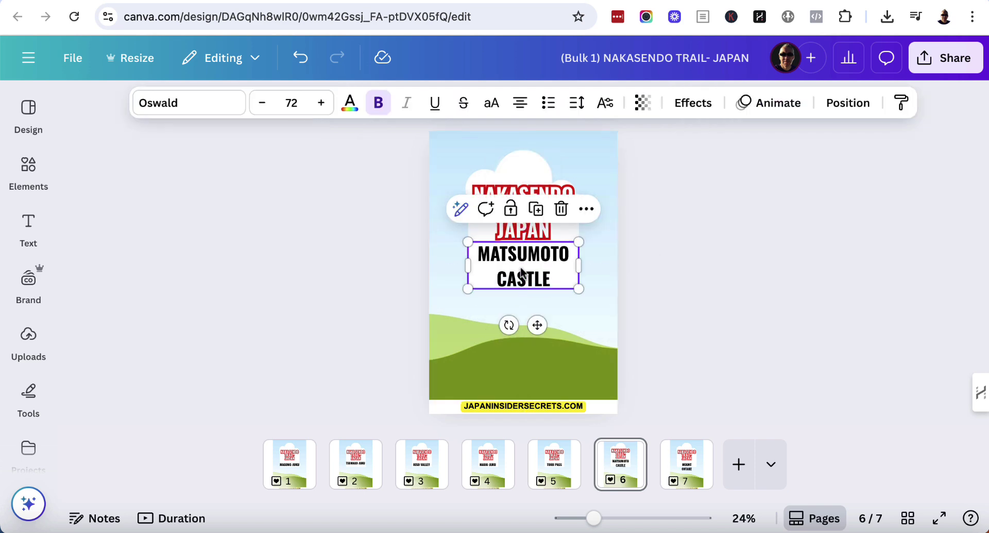
# - Move the MOUNT ONTAKE heading higher on page 7
pyautogui.click(681, 471)
pyautogui.moveTo(528, 304); pyautogui.dragTo(527, 292)
pyautogui.click(523, 192)
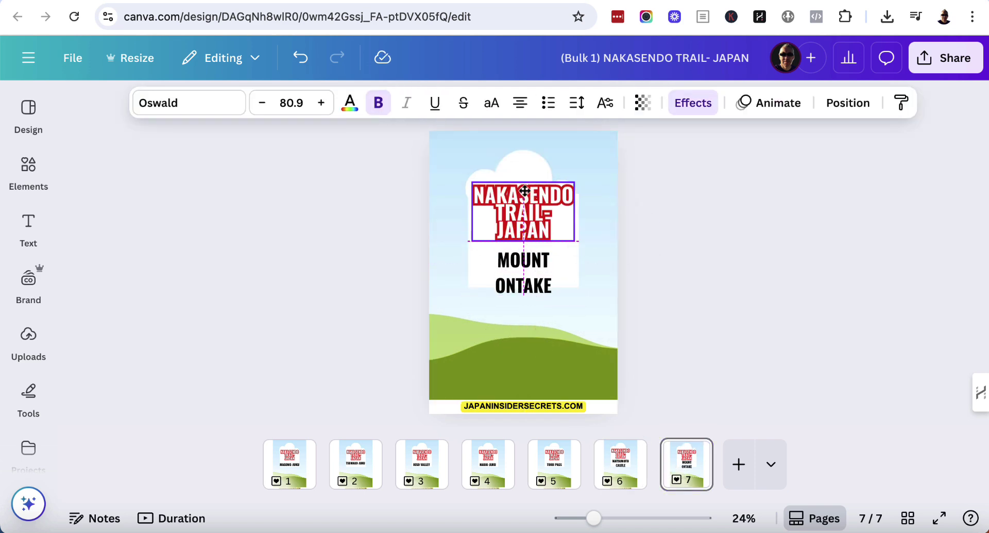
pyautogui.click(520, 258)
pyautogui.moveTo(520, 257); pyautogui.dragTo(520, 251)
pyautogui.click(295, 466)
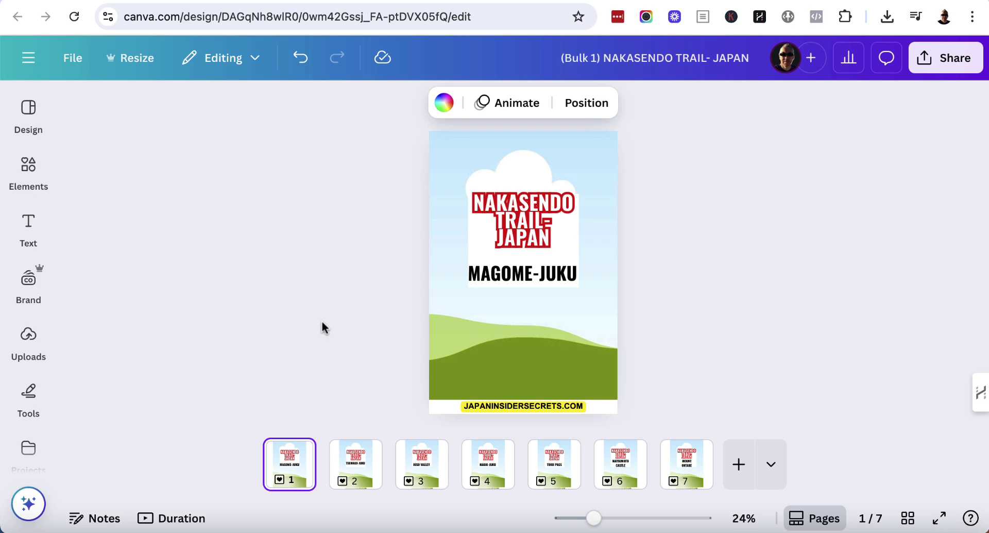
# - Search the Elements library for 'magome'
pyautogui.click(29, 175)
pyautogui.click(182, 109)
pyautogui.write('magome')
pyautogui.press('Return')
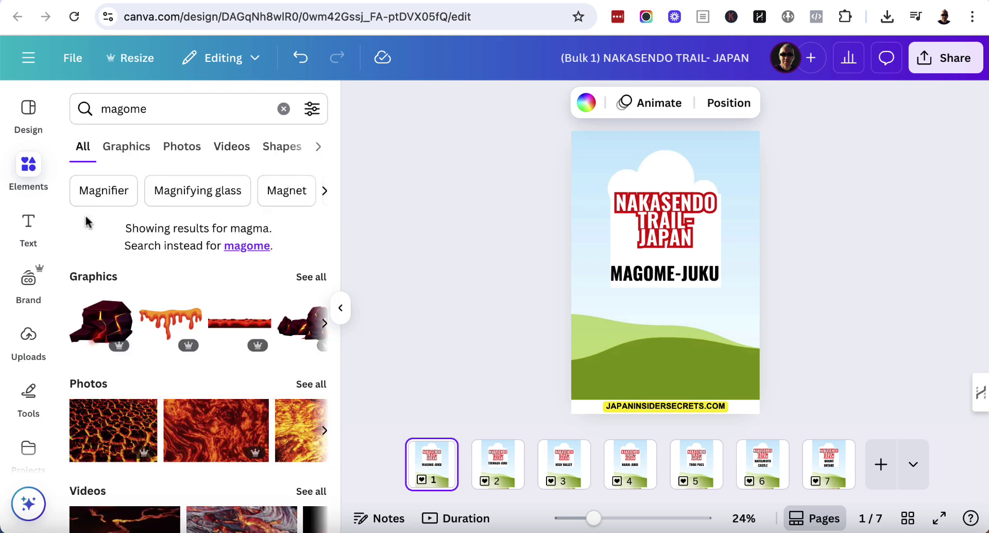
pyautogui.scroll(-1, 72, 236)
pyautogui.scroll(1, 209, 225)
# - Filter the magome results to photos, then select the search text and go to the Nakasendo Trail article
pyautogui.click(177, 148)
pyautogui.scroll(-2, 194, 387)
pyautogui.scroll(2, 194, 388)
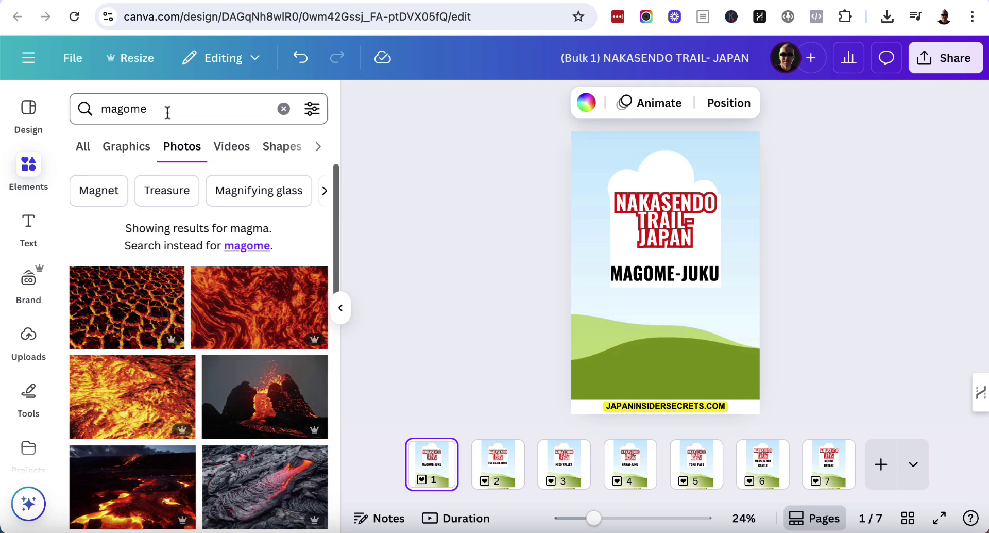
pyautogui.moveTo(161, 109); pyautogui.dragTo(95, 108)
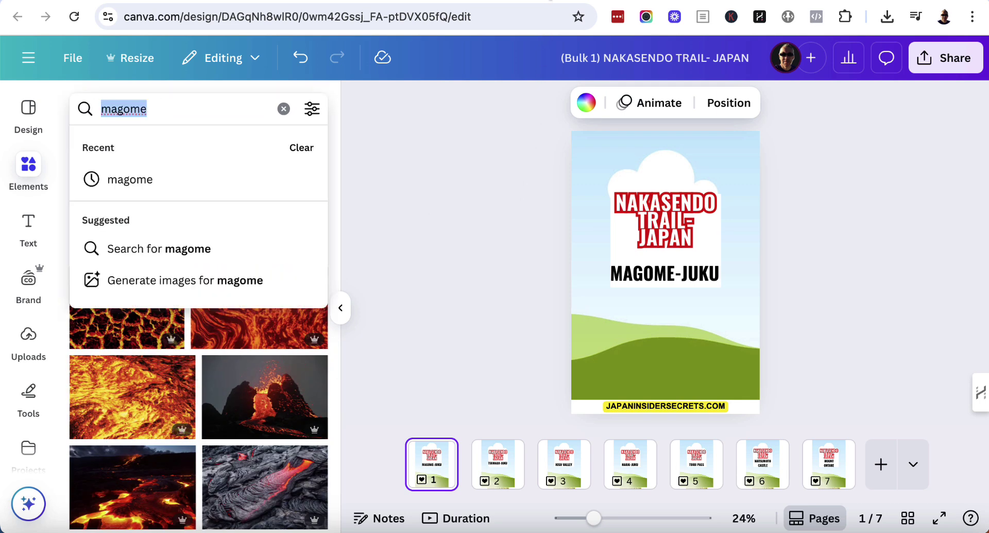
pyautogui.hotkey('ctrl', 'Tab')
# - Scroll the Nakasendo Trail article to its Magome-juku photo, then return to Canva's projects page
pyautogui.scroll(-15, 514, 270)
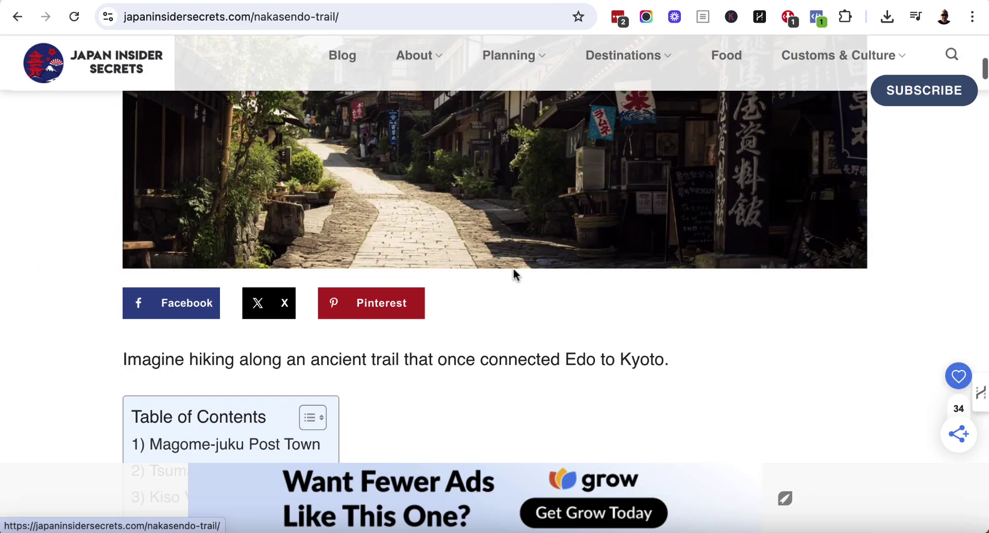
pyautogui.scroll(-20, 514, 275)
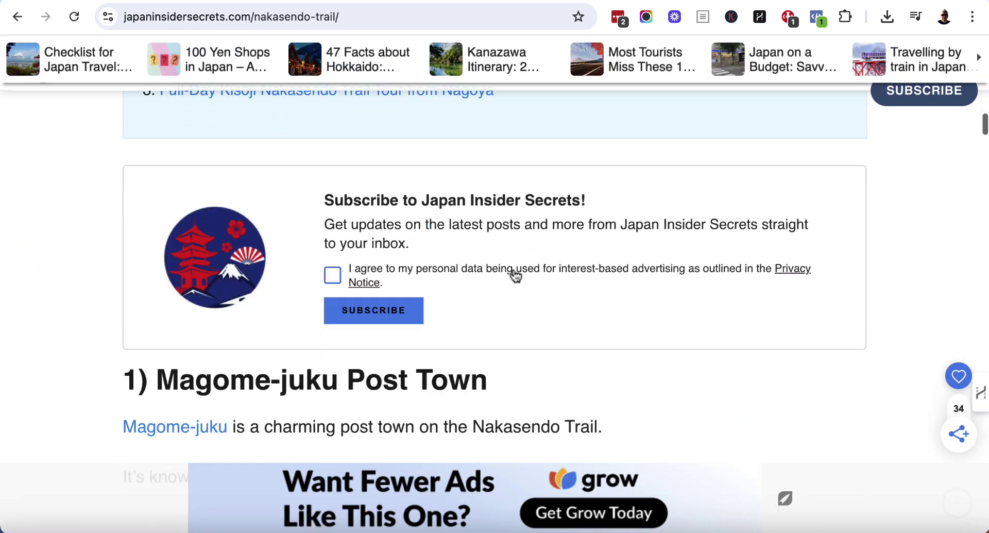
pyautogui.scroll(-3, 513, 275)
pyautogui.scroll(1, 474, 230)
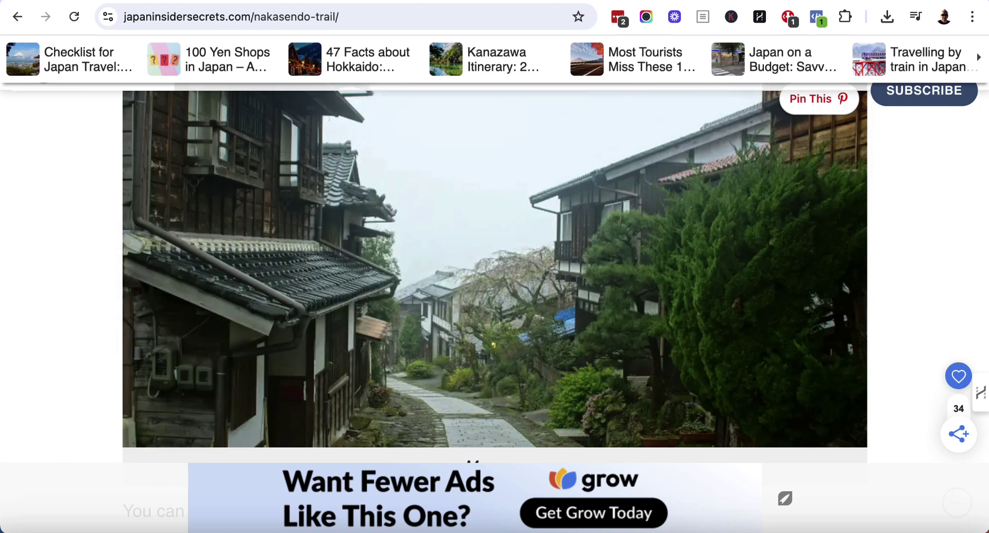
pyautogui.hotkey('ctrl', 'Tab')
# - Open the Bulk 1 design and upload the village street photo as page 1's background
pyautogui.click(356, 420)
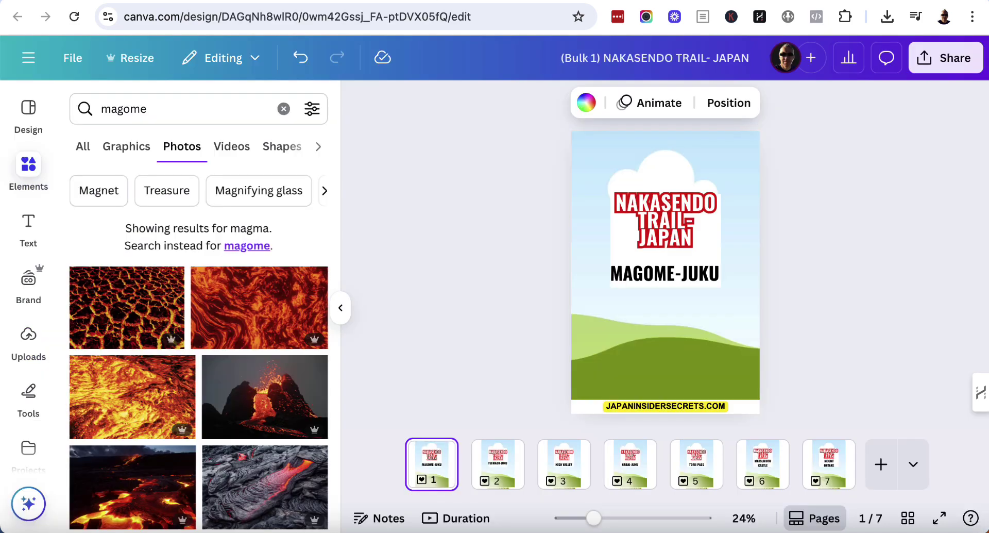
pyautogui.click(29, 345)
pyautogui.moveTo(29, 345); pyautogui.dragTo(178, 345)
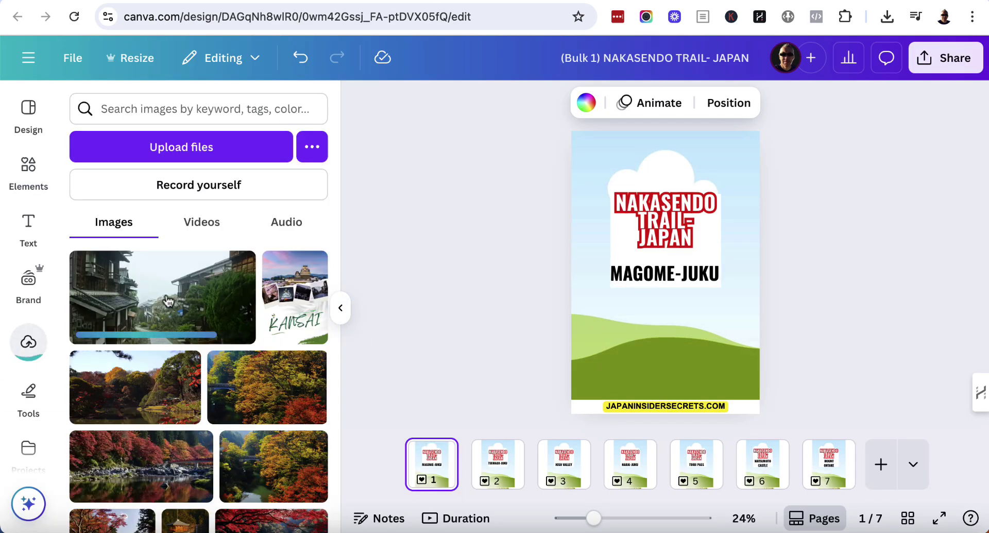
pyautogui.moveTo(166, 300); pyautogui.dragTo(595, 316)
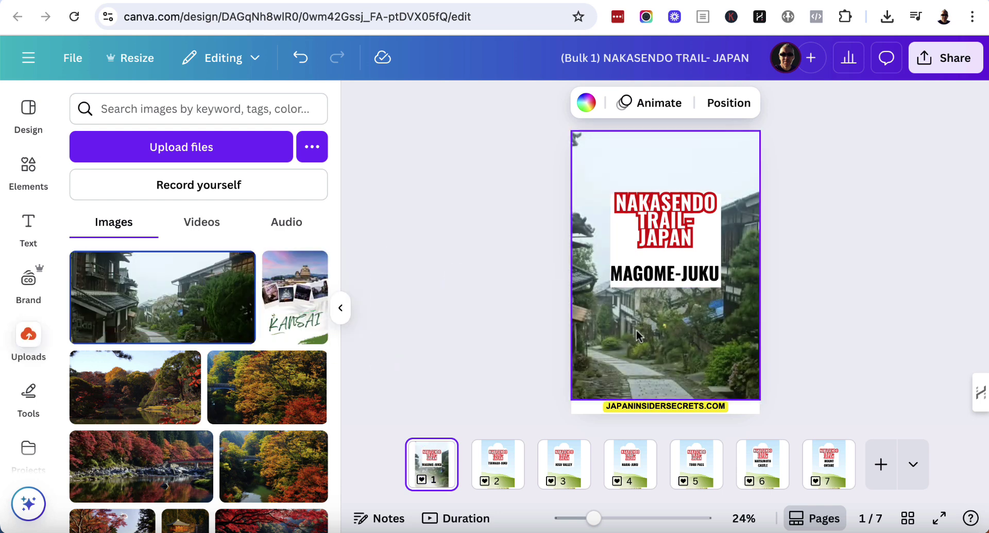
# - Move the title, white box and MAGOME-JUKU heading up to the top of page 1
pyautogui.click(678, 203)
pyautogui.moveTo(678, 203); pyautogui.dragTo(714, 207)
pyautogui.moveTo(628, 218); pyautogui.dragTo(629, 164)
pyautogui.moveTo(709, 240); pyautogui.dragTo(669, 176)
pyautogui.moveTo(664, 273); pyautogui.dragTo(664, 205)
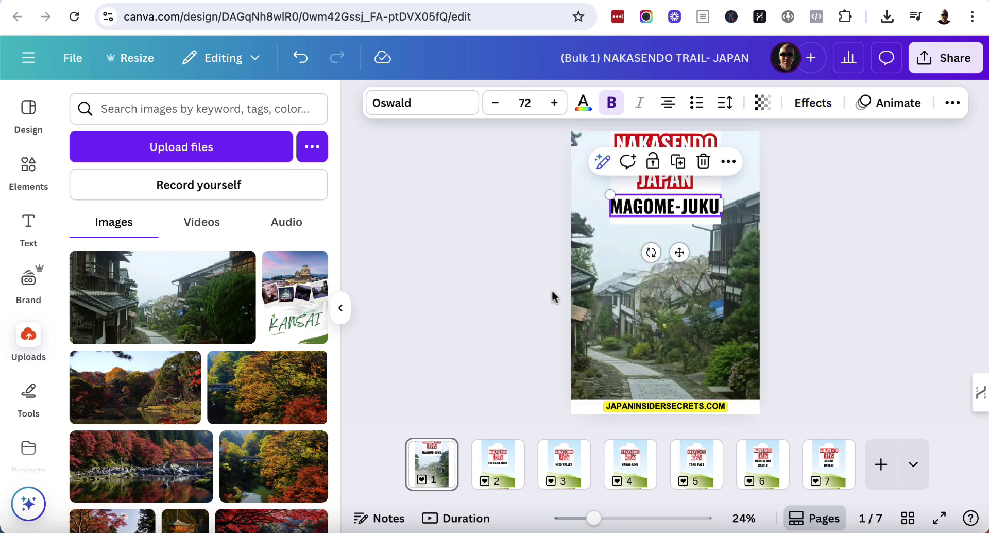
# - Preview the Luna, Fresco and Flint filters on page 1's background photo
pyautogui.click(659, 315)
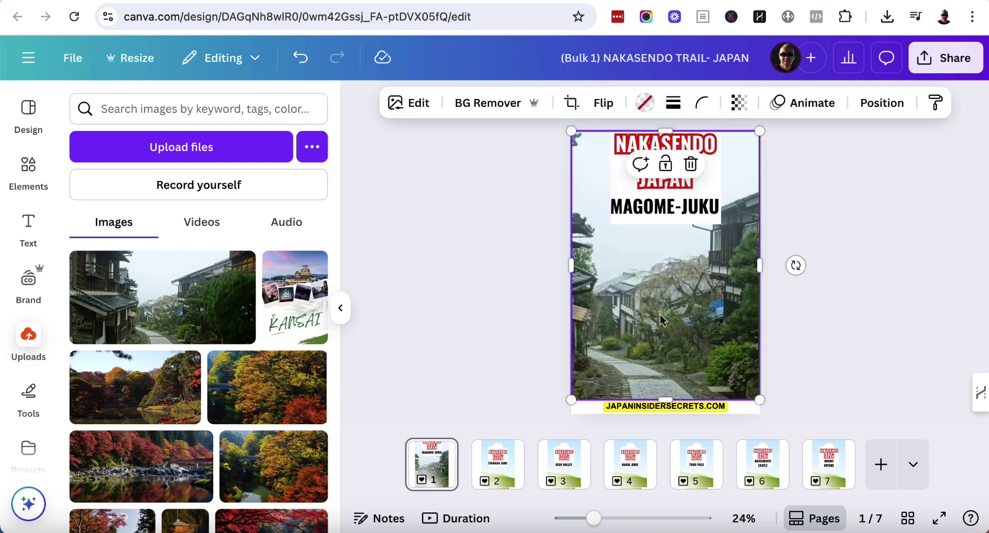
pyautogui.click(409, 103)
pyautogui.scroll(-3, 309, 309)
pyautogui.click(315, 294)
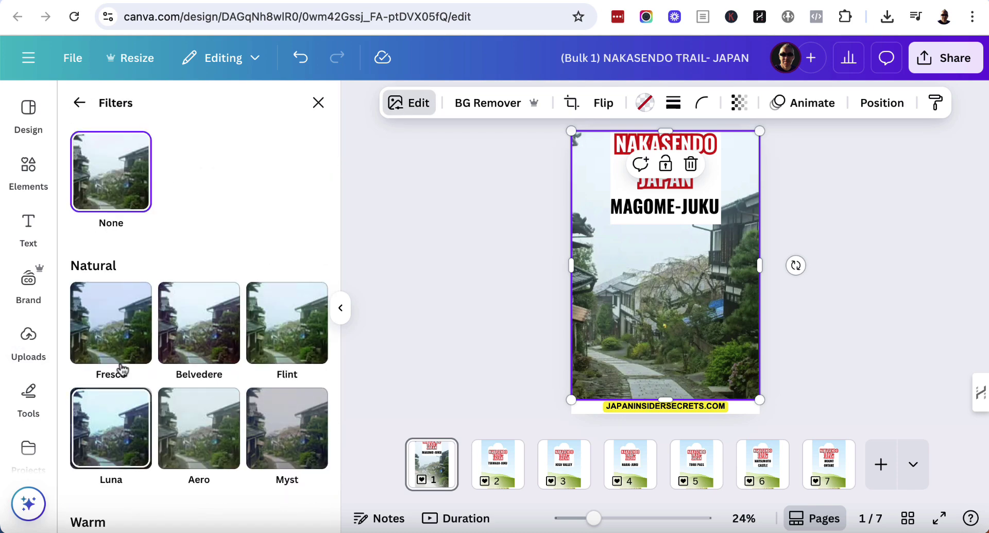
pyautogui.click(109, 441)
pyautogui.click(118, 374)
pyautogui.click(287, 334)
# - Apply the Fresco filter, then go to page 2 and switch to Envato Elements
pyautogui.click(133, 327)
pyautogui.press('Escape')
pyautogui.click(487, 478)
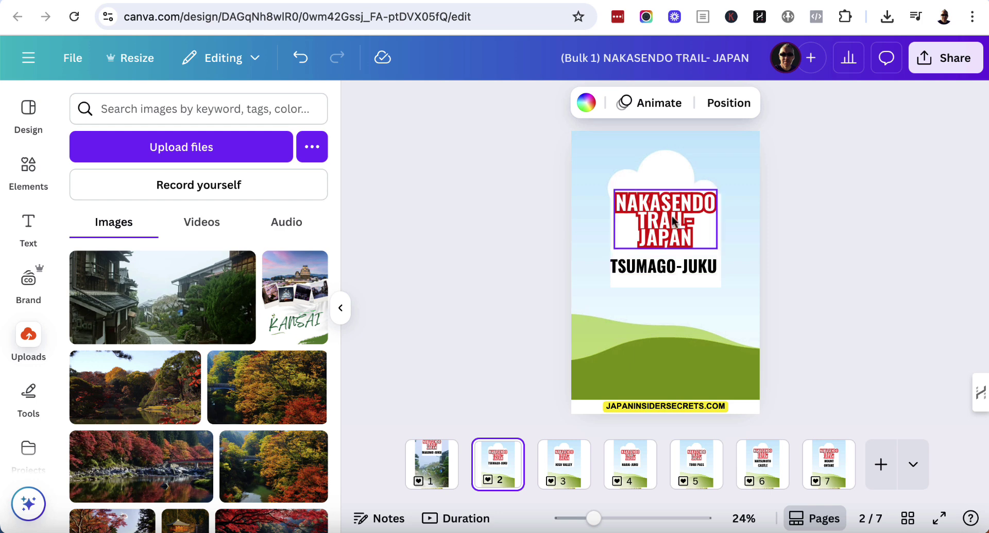
pyautogui.hotkey('ctrl', 'Tab')
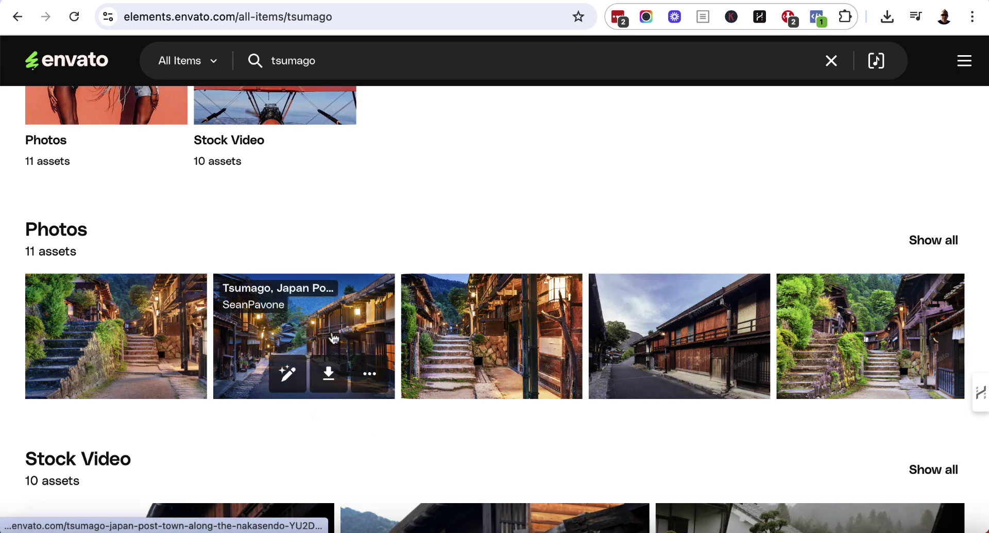
# - License the Tsumago post-town photo to Japan Insider Secrets, download it, and return to Canva
pyautogui.click(328, 373)
pyautogui.click(260, 285)
pyautogui.click(381, 421)
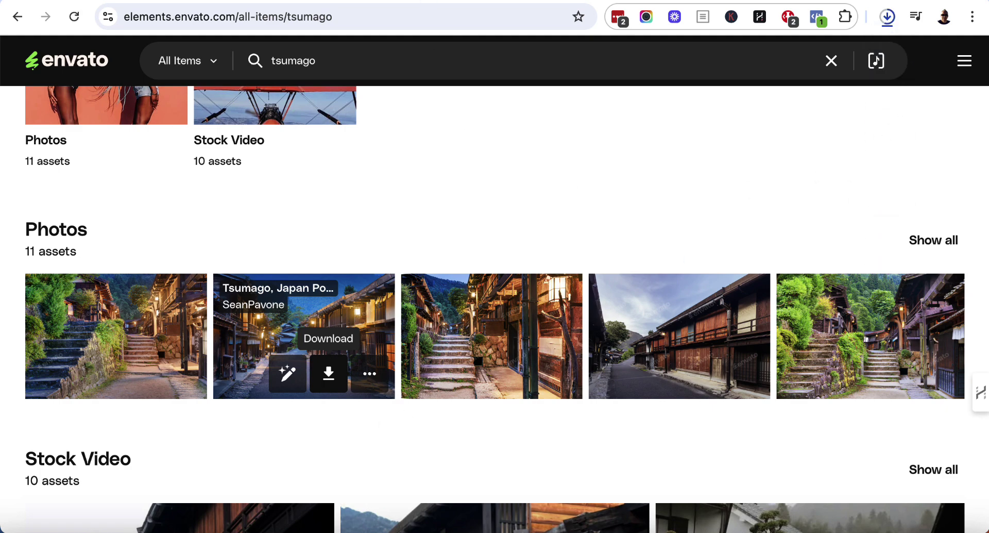
pyautogui.hotkey('ctrl', 'Tab')
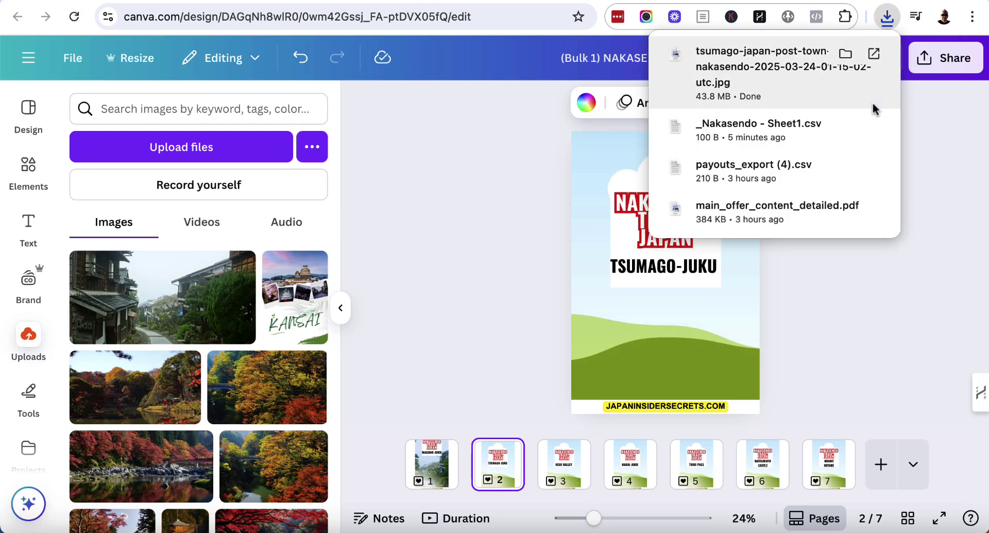
# - Upload the Tsumago photo as page 2's background and move the title and TSUMAGO-JUKU to the top
pyautogui.moveTo(699, 57); pyautogui.dragTo(229, 306)
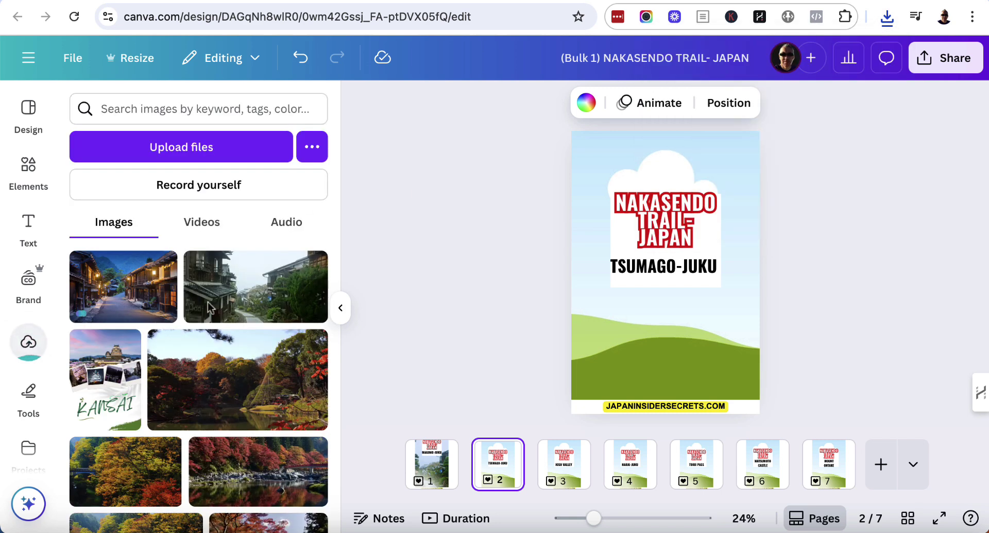
pyautogui.moveTo(122, 287); pyautogui.dragTo(586, 297)
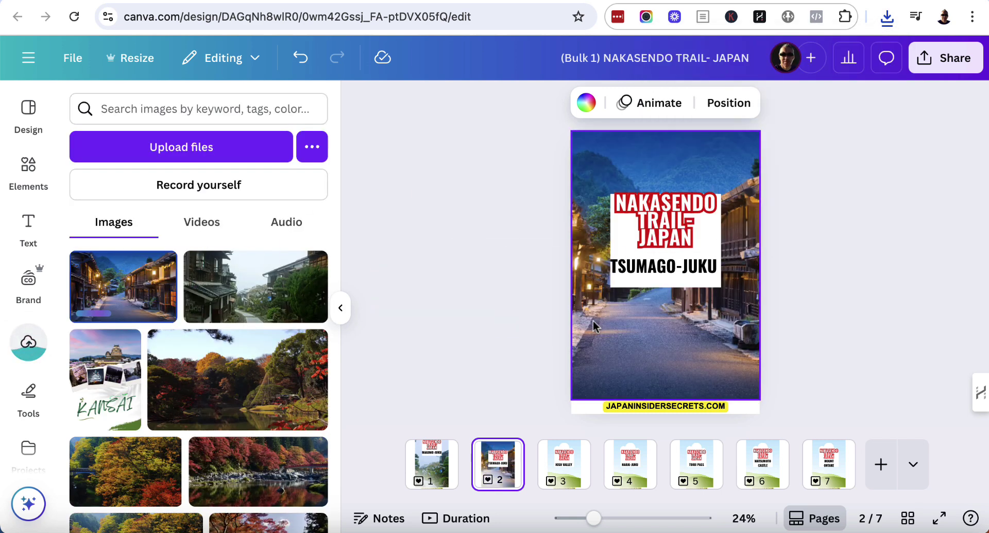
pyautogui.moveTo(666, 219); pyautogui.dragTo(643, 165)
pyautogui.moveTo(732, 244); pyautogui.dragTo(681, 180)
pyautogui.moveTo(678, 267); pyautogui.dragTo(678, 209)
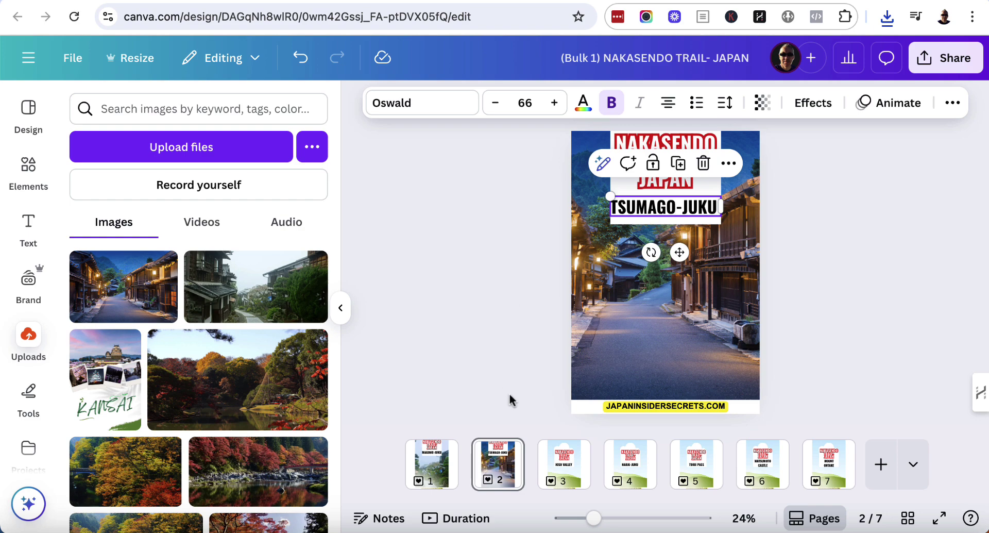
pyautogui.click(556, 460)
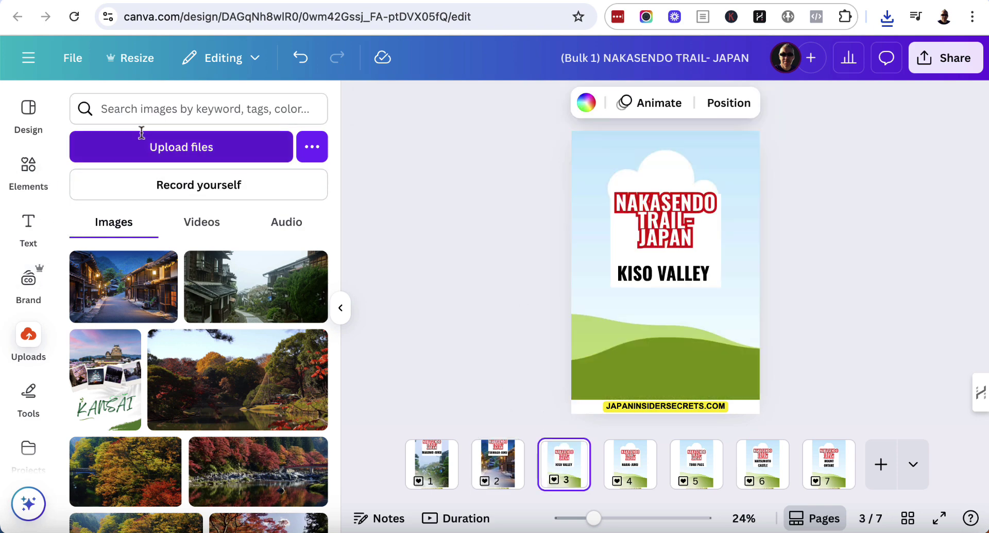
# - Search Elements for 'kiso' and copy the search text
pyautogui.click(30, 183)
pyautogui.click(150, 109)
pyautogui.moveTo(150, 108); pyautogui.dragTo(98, 110)
pyautogui.write('kiso')
pyautogui.press('Return')
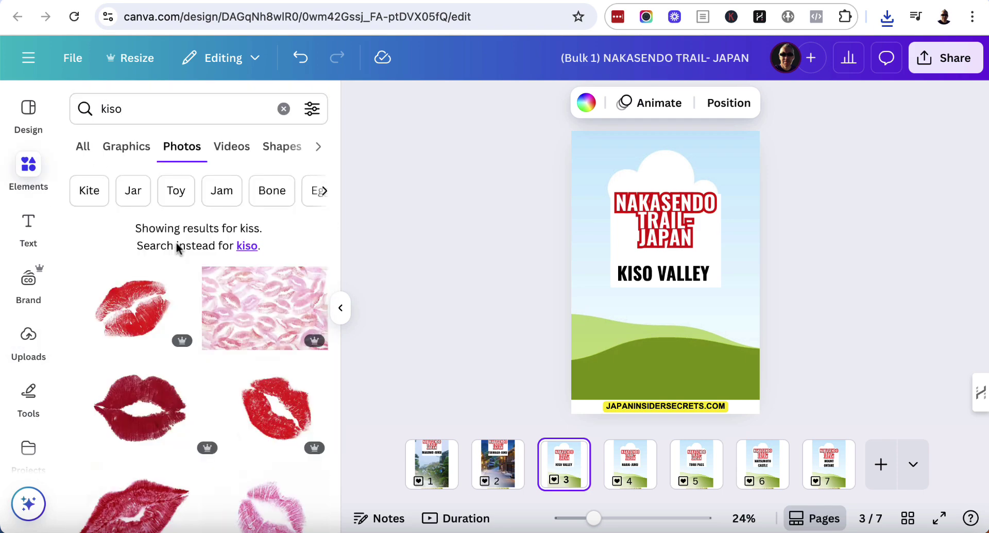
pyautogui.moveTo(146, 111); pyautogui.dragTo(85, 109)
pyautogui.hotkey('ctrl', 'c')
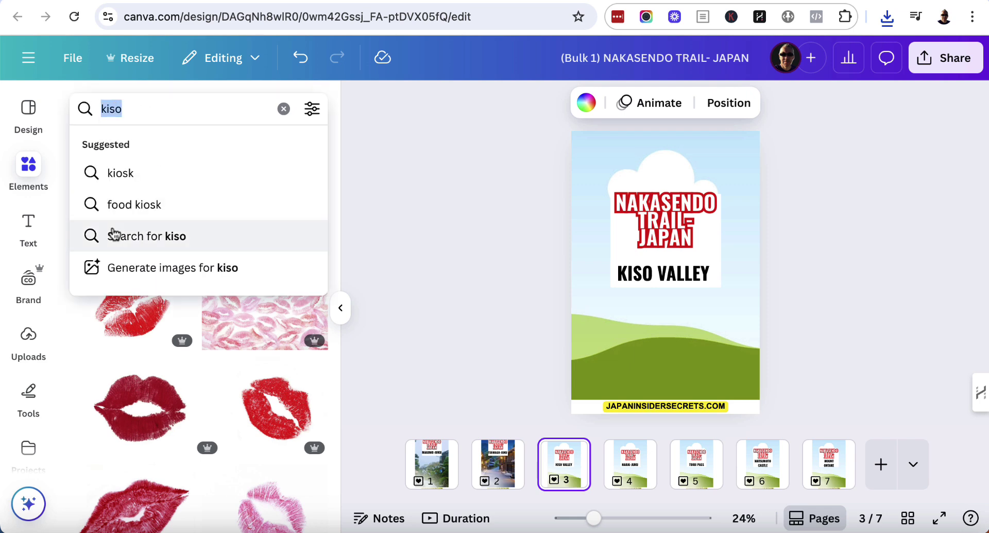
# - Find the kiso lake photo in Uploads and set it as page 3's background
pyautogui.click(28, 334)
pyautogui.click(132, 109)
pyautogui.hotkey('ctrl', 'v')
pyautogui.press('Return')
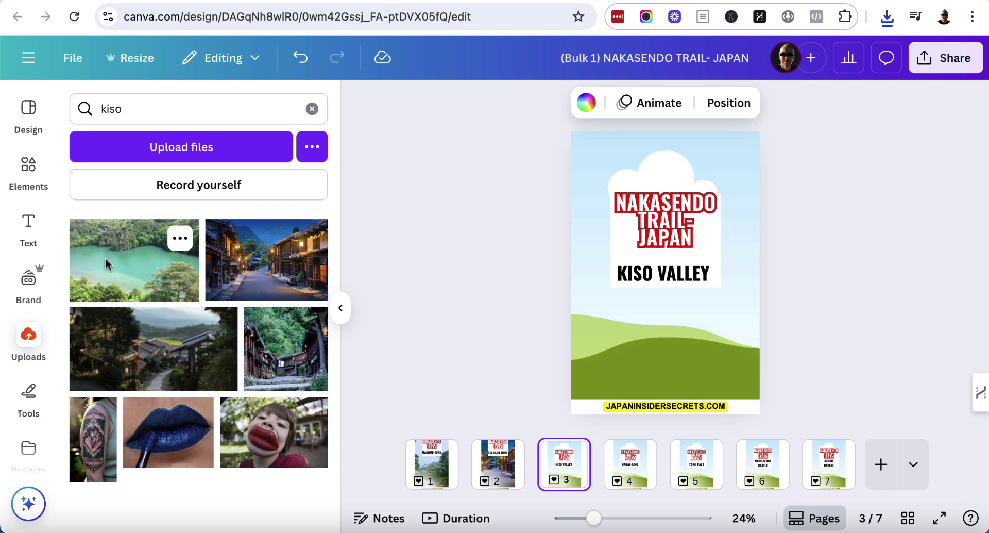
pyautogui.moveTo(108, 257); pyautogui.dragTo(588, 311)
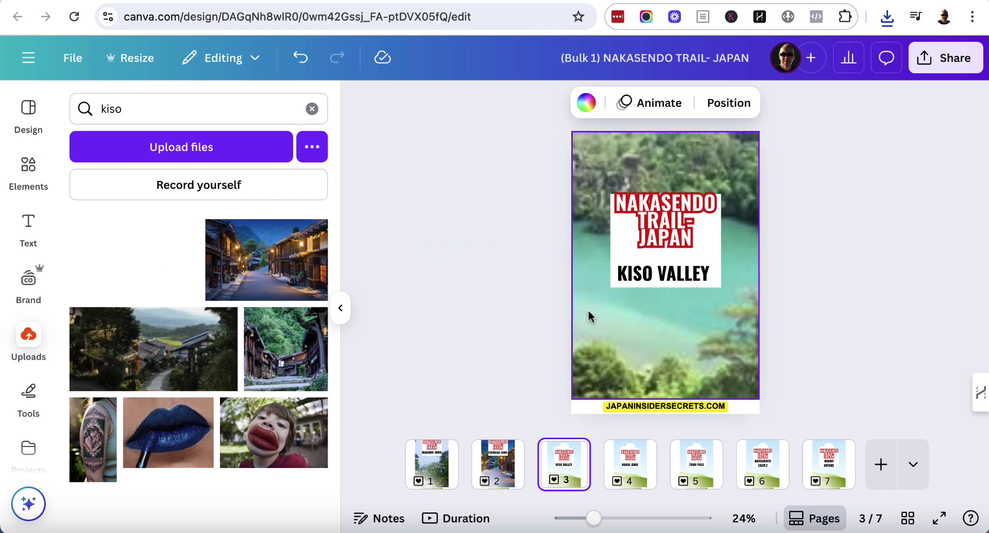
# - Copy the NARAI-JUKU heading from page 4 and search Envato Elements for it
pyautogui.click(639, 463)
pyautogui.click(674, 274)
pyautogui.click(673, 274)
pyautogui.hotkey('ctrl', 'c')
pyautogui.hotkey('ctrl', 'Tab')
pyautogui.click(353, 53)
pyautogui.hotkey('ctrl', 'a')
pyautogui.hotkey('ctrl', 'v')
pyautogui.press('Return')
# - License the Narai-juku street photo to Japan Insider Secrets and download it
pyautogui.scroll(-10, 354, 290)
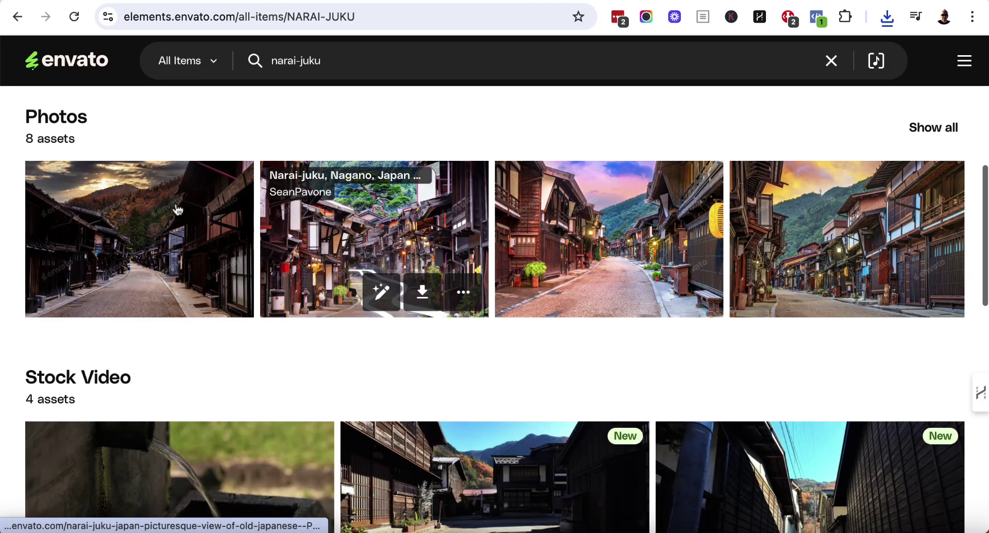
pyautogui.scroll(1, 636, 393)
pyautogui.click(424, 319)
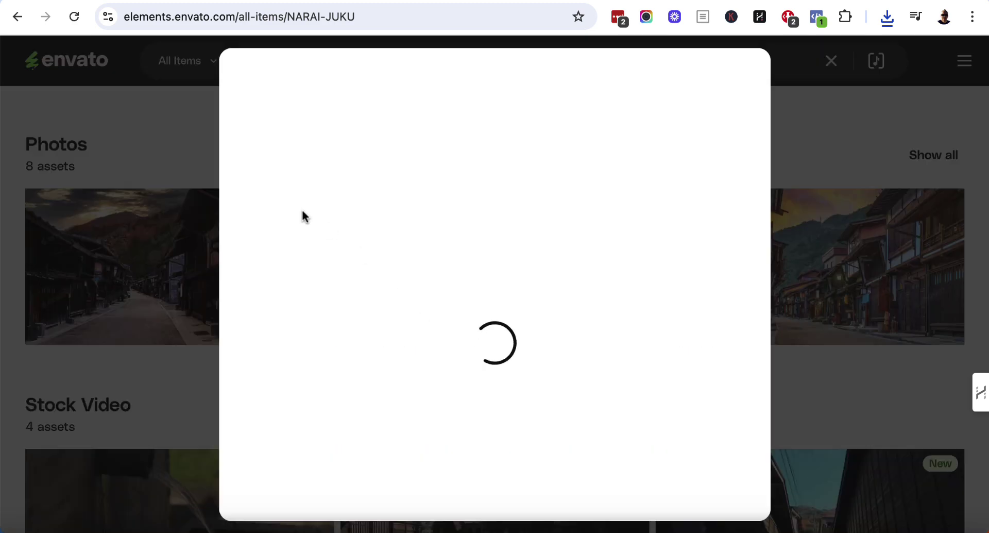
pyautogui.click(264, 282)
pyautogui.click(347, 415)
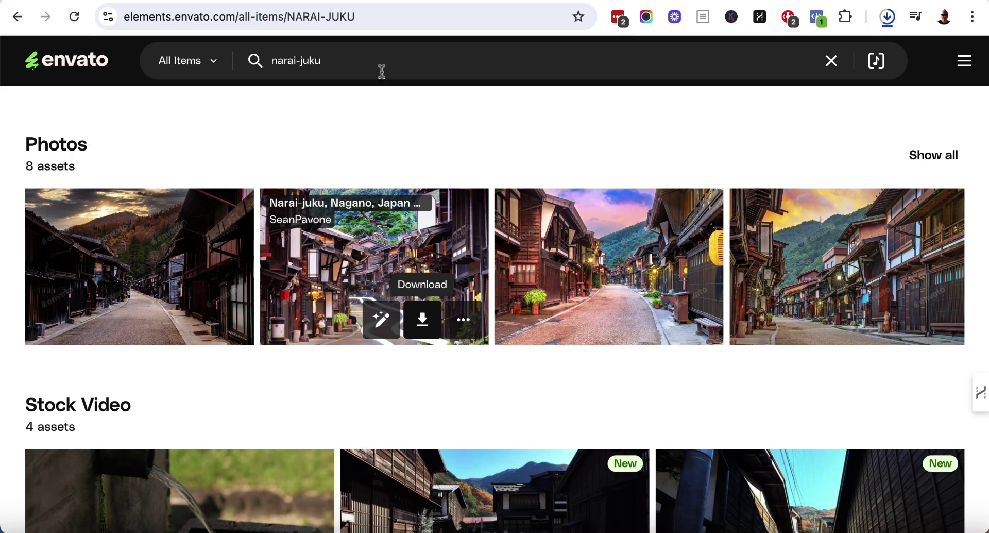
# - Back in Canva, check the recent downloads list for the Narai-juku photo
pyautogui.hotkey('ctrl', 'Tab')
pyautogui.hotkey('ctrl', 'Tab')
pyautogui.hotkey('ctrl', 'Tab')
pyautogui.click(886, 21)
pyautogui.click(301, 214)
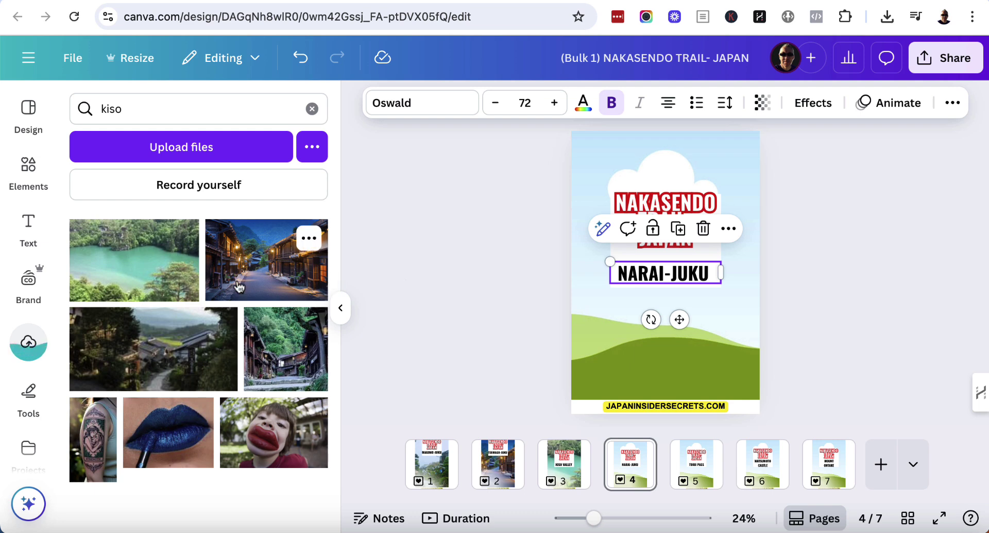
# - Set the Narai-juku photo as page 4's background and move the title, white box and NARAI-JUKU to the top
pyautogui.click(311, 109)
pyautogui.moveTo(132, 292); pyautogui.dragTo(607, 307)
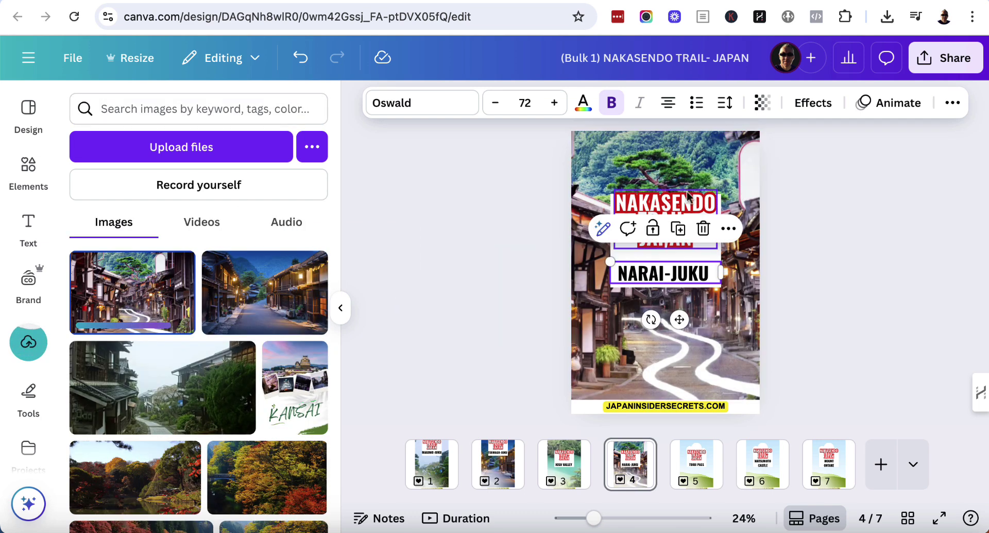
pyautogui.moveTo(686, 207); pyautogui.dragTo(686, 149)
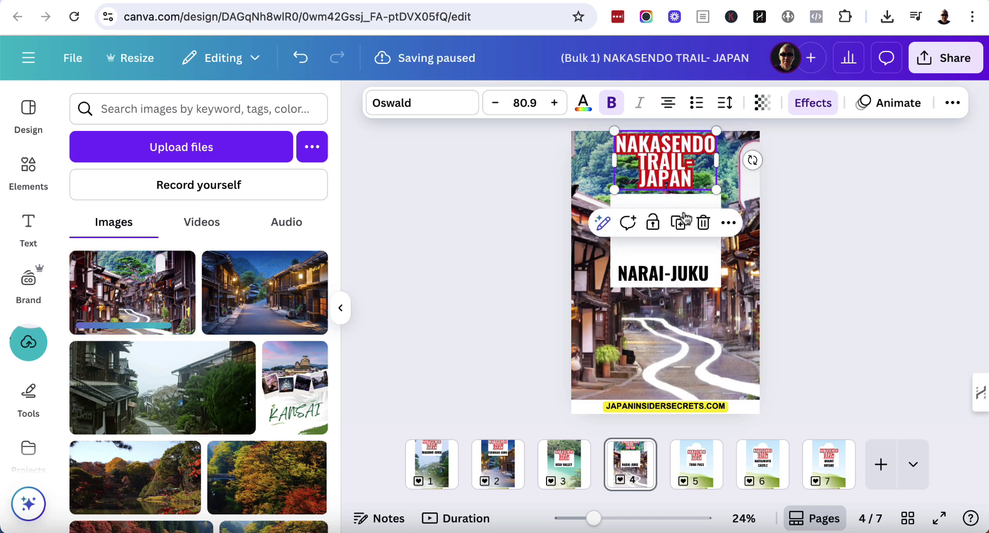
pyautogui.moveTo(650, 247); pyautogui.dragTo(650, 187)
pyautogui.moveTo(657, 276); pyautogui.dragTo(657, 213)
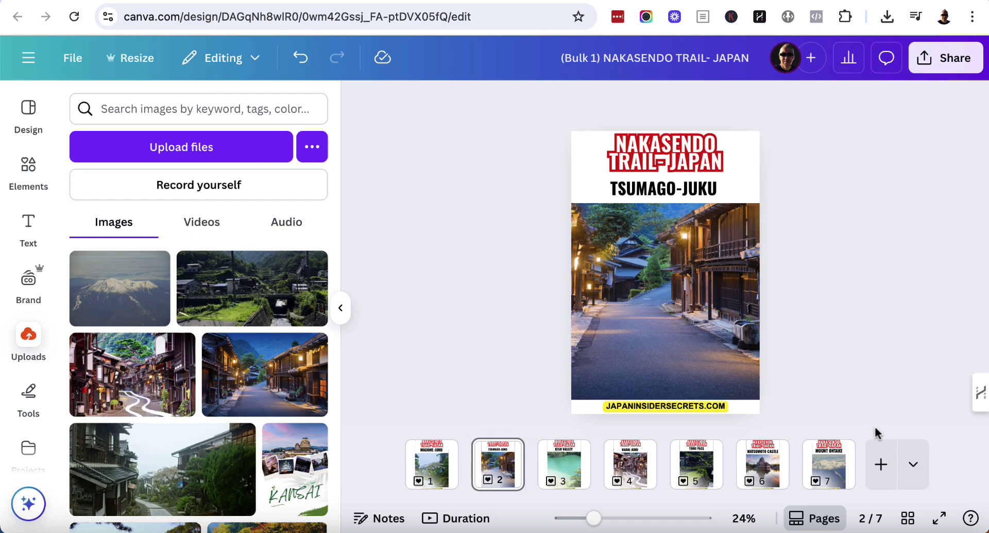
# - Download pages 1–7 of the Bulk 1 design as PNG
pyautogui.click(935, 60)
pyautogui.click(703, 382)
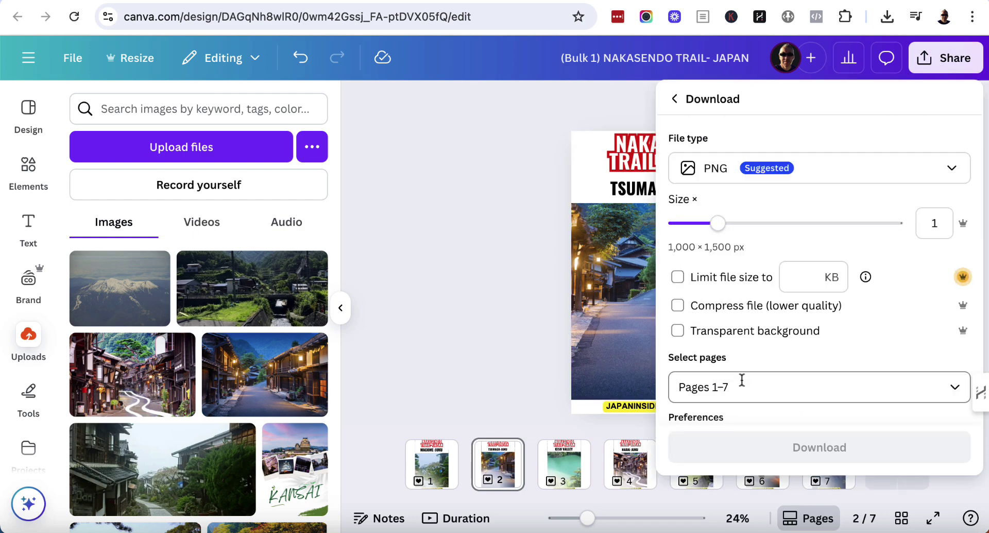
pyautogui.click(761, 450)
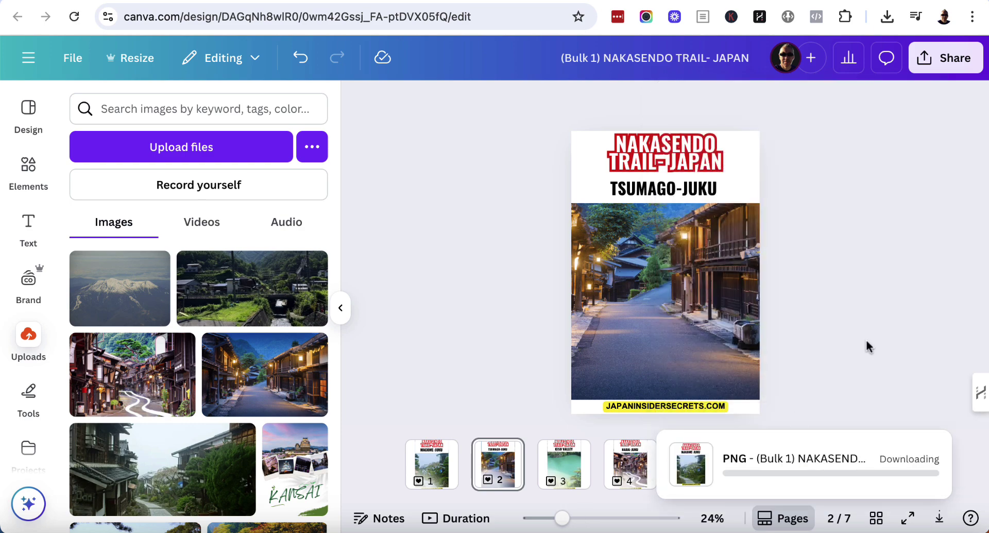